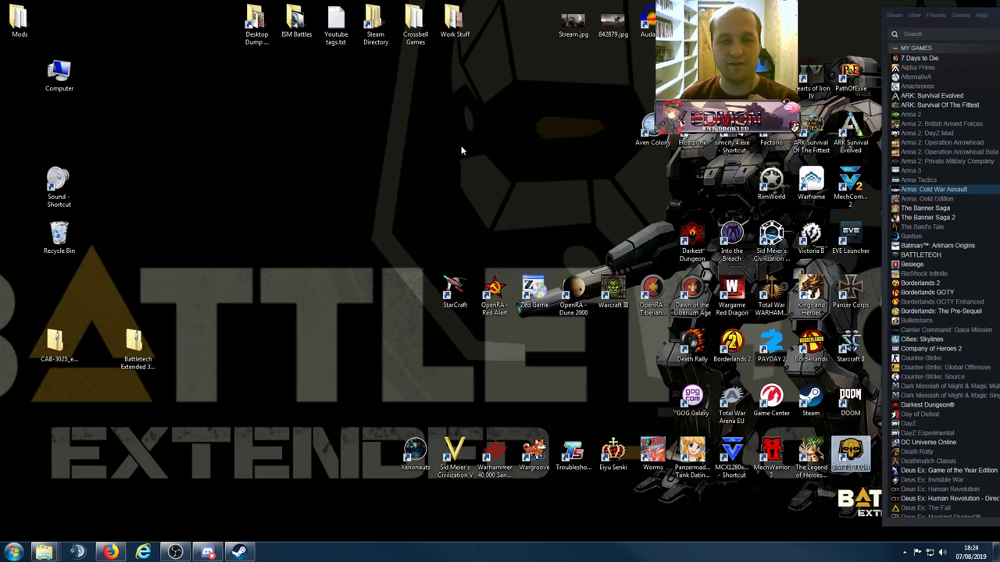
Open BATTLETECH's Steam Properties on the Local Files page, which shows 30461 MB on drive F:
right_click(910, 256)
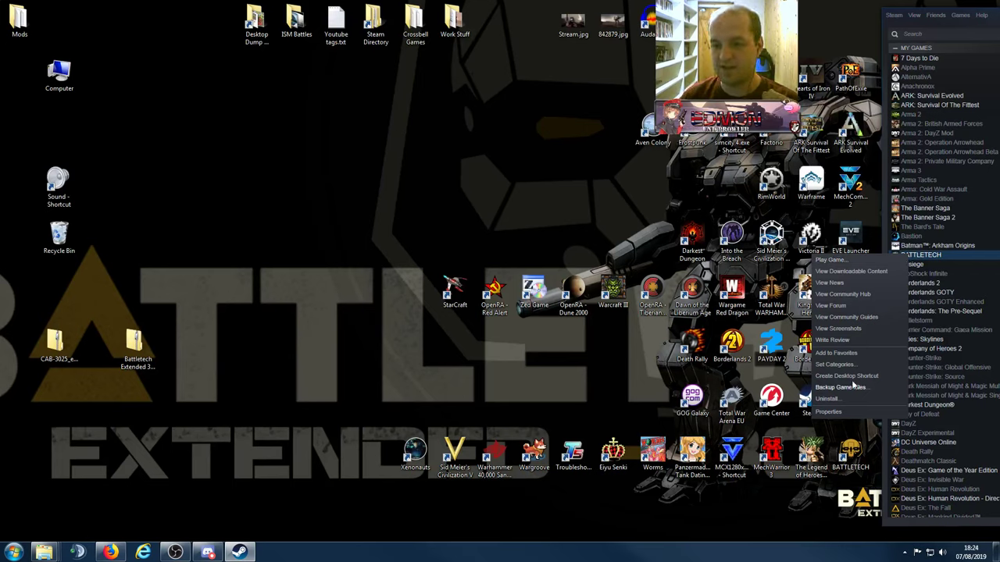
left_click(829, 411)
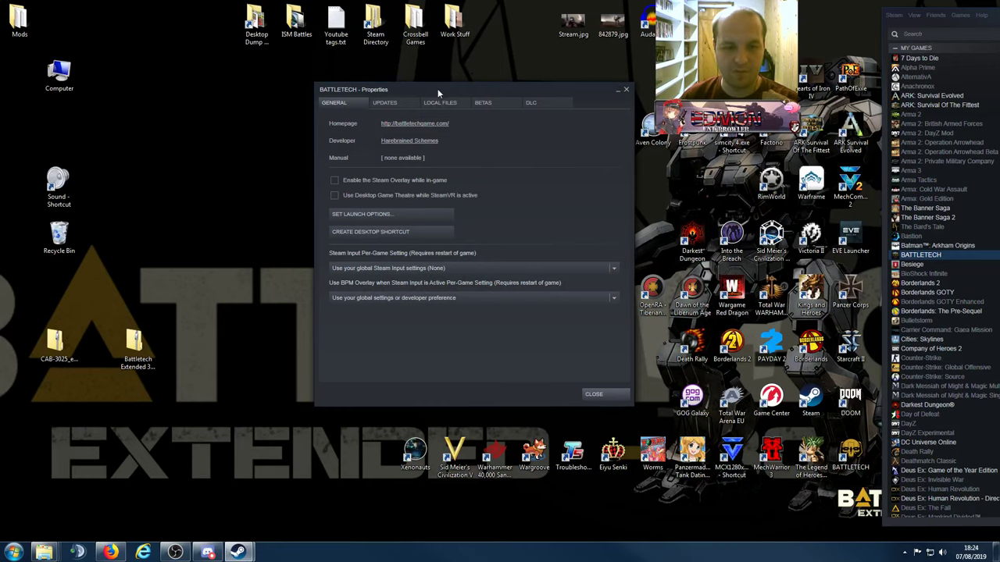
left_click_drag(438, 88, 410, 85)
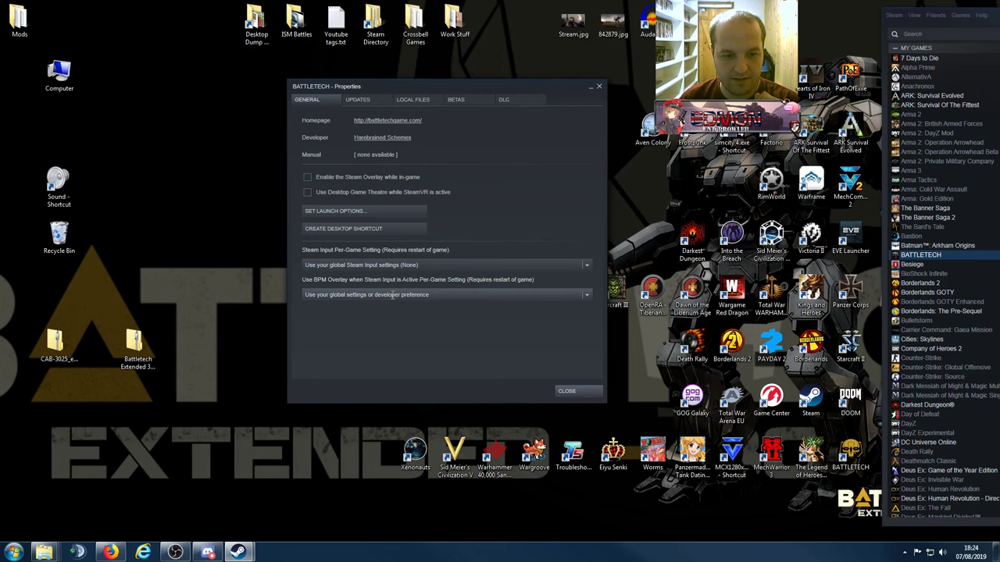
left_click(404, 98)
left_click(357, 100)
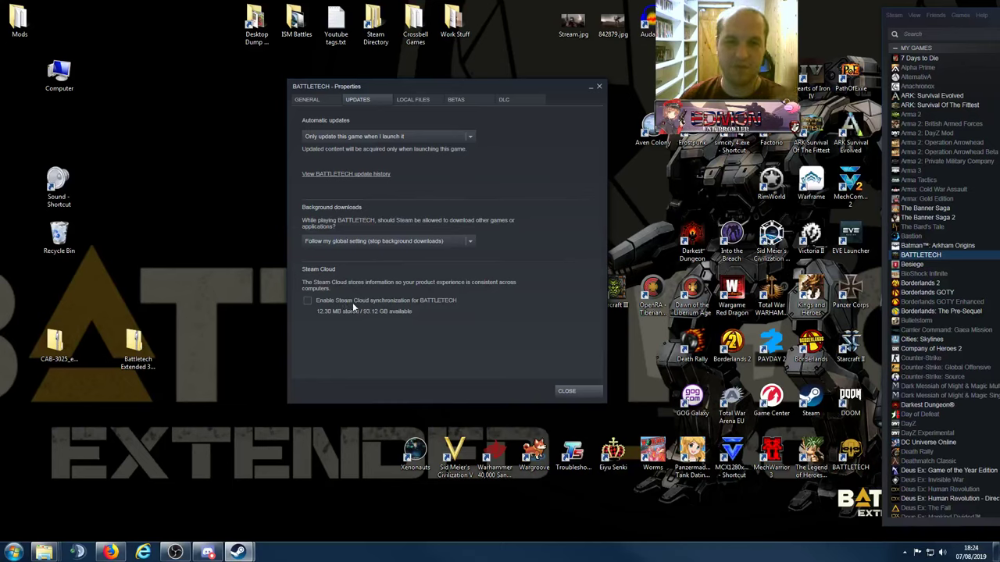
left_click(412, 100)
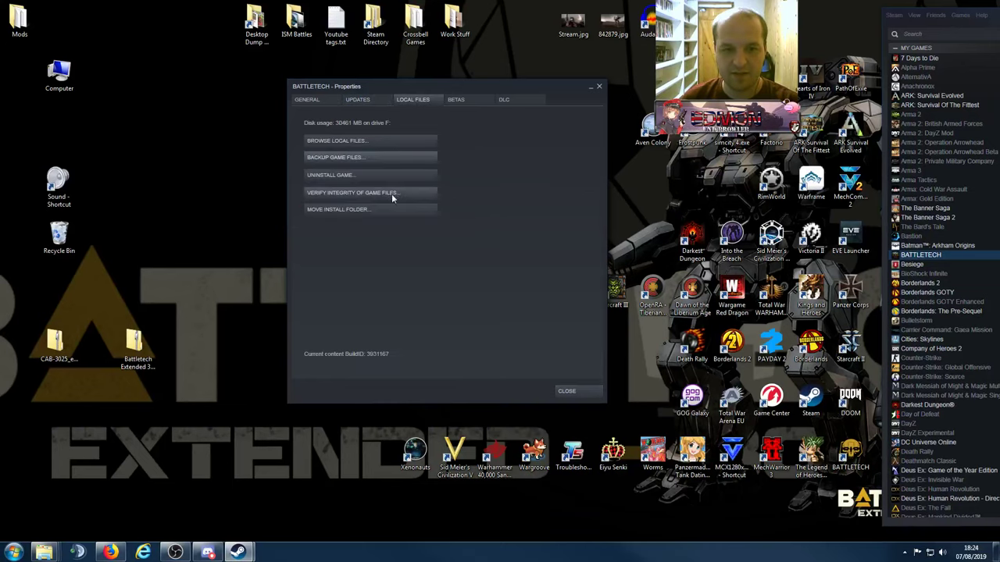
Browse BATTLETECH's local files to open its install folder on F:, closing Properties
left_click(361, 141)
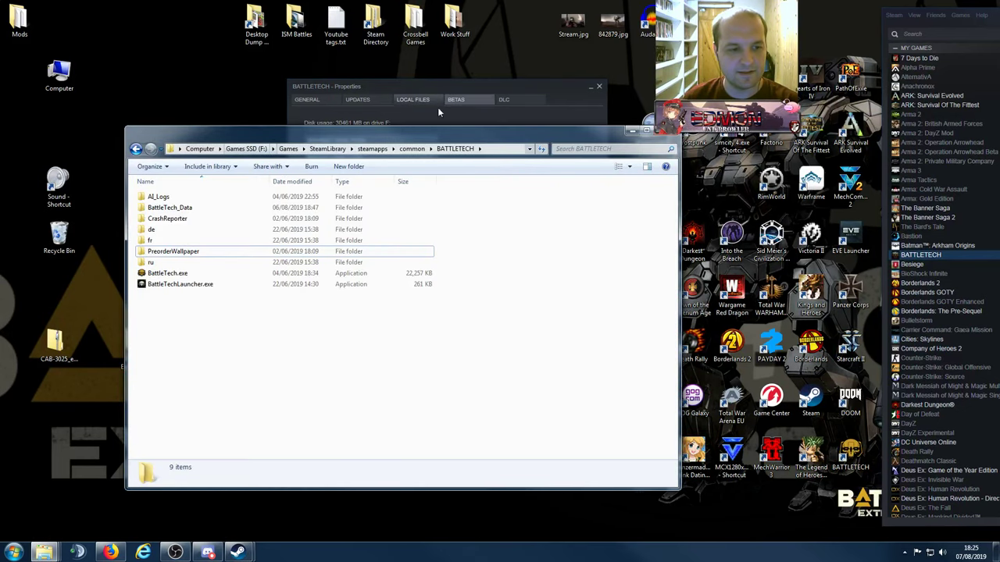
left_click(599, 86)
left_click_drag(449, 136, 459, 104)
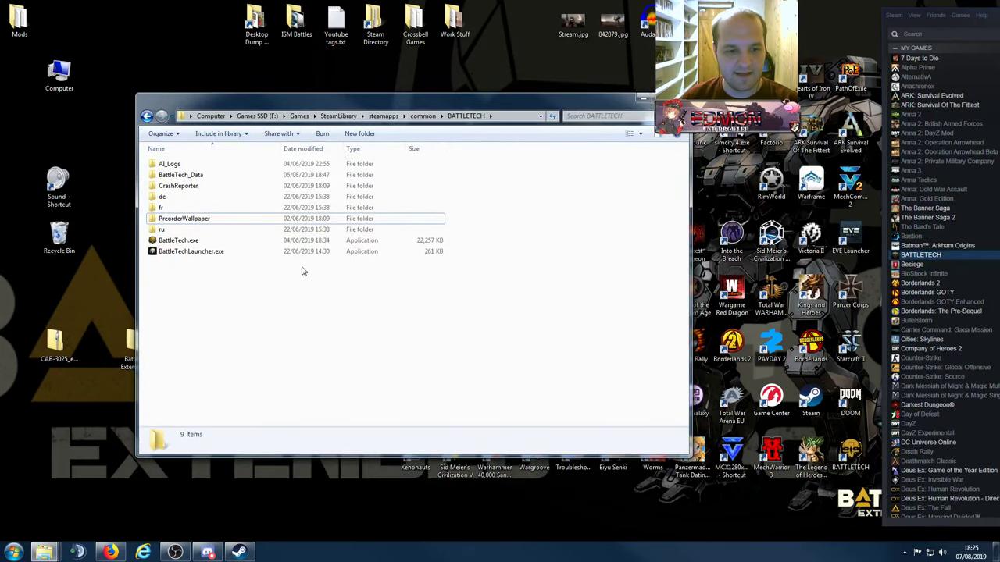
Create a new folder named Mods in the install folder and put the Explorer window away
right_click(271, 284)
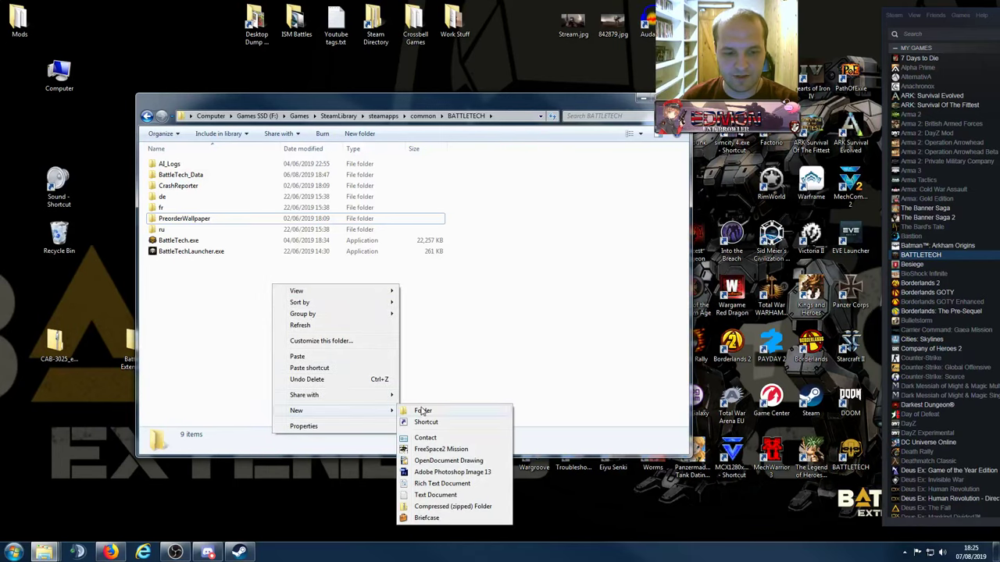
left_click(419, 411)
type("Mods")
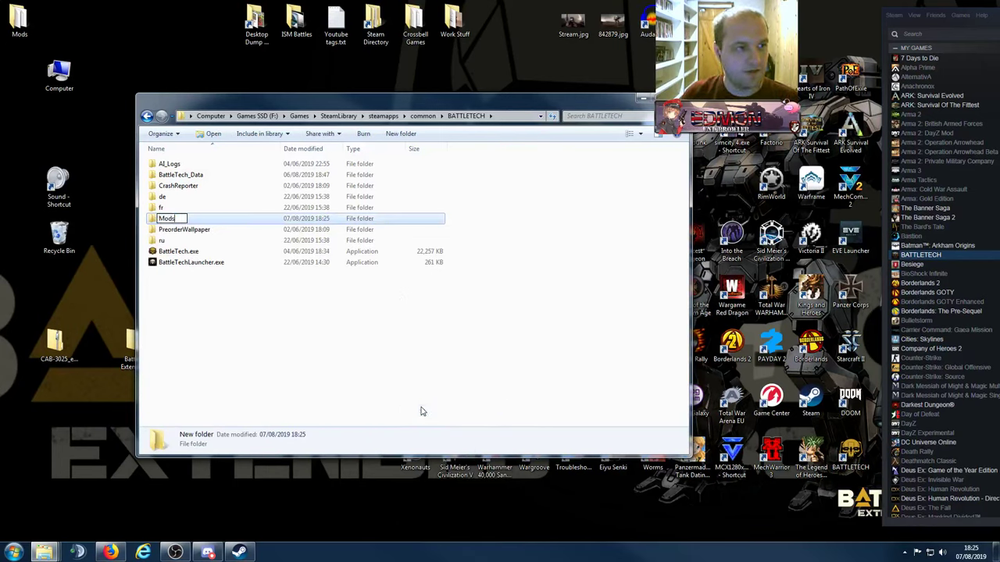
key("Return")
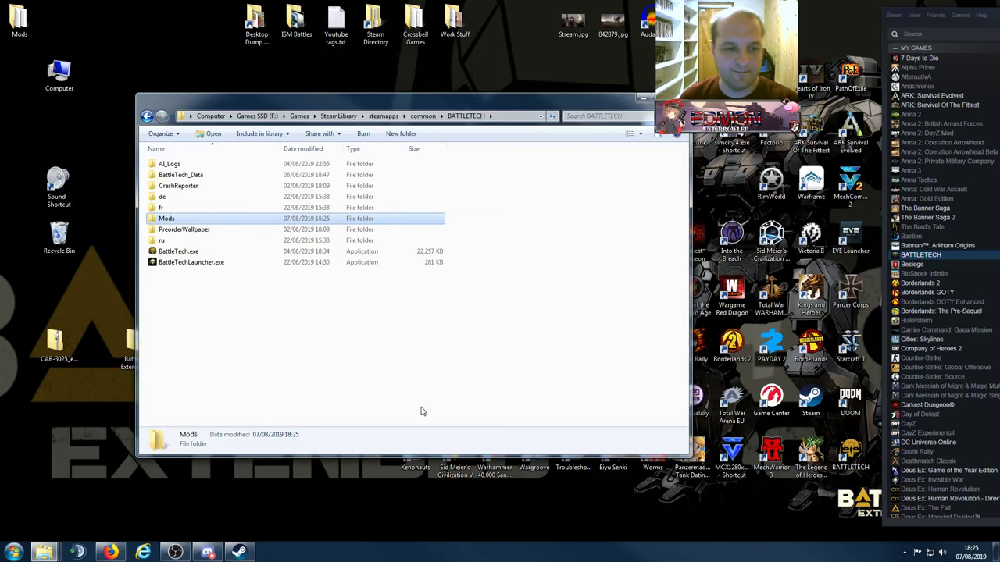
left_click(346, 352)
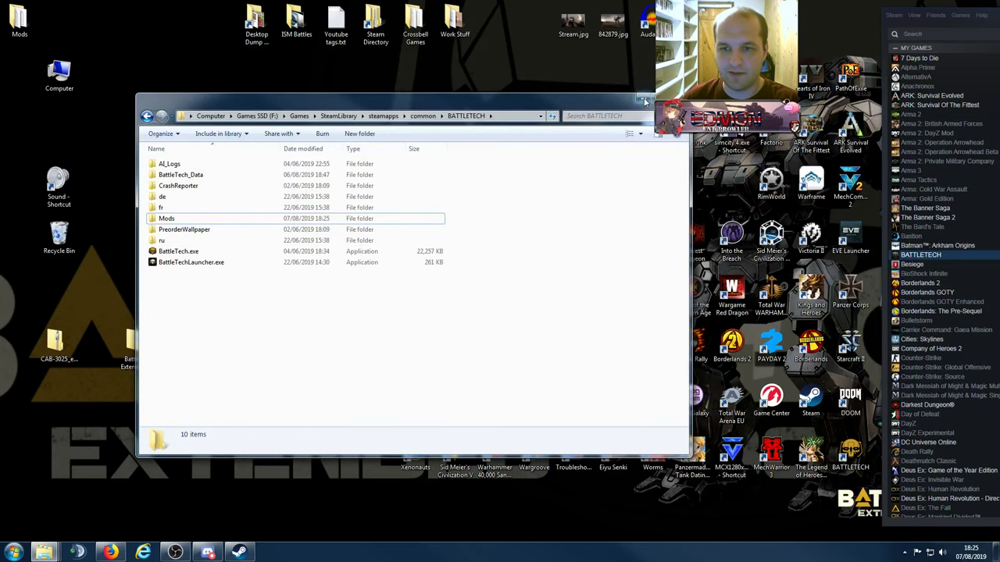
left_click_drag(645, 102, 766, 97)
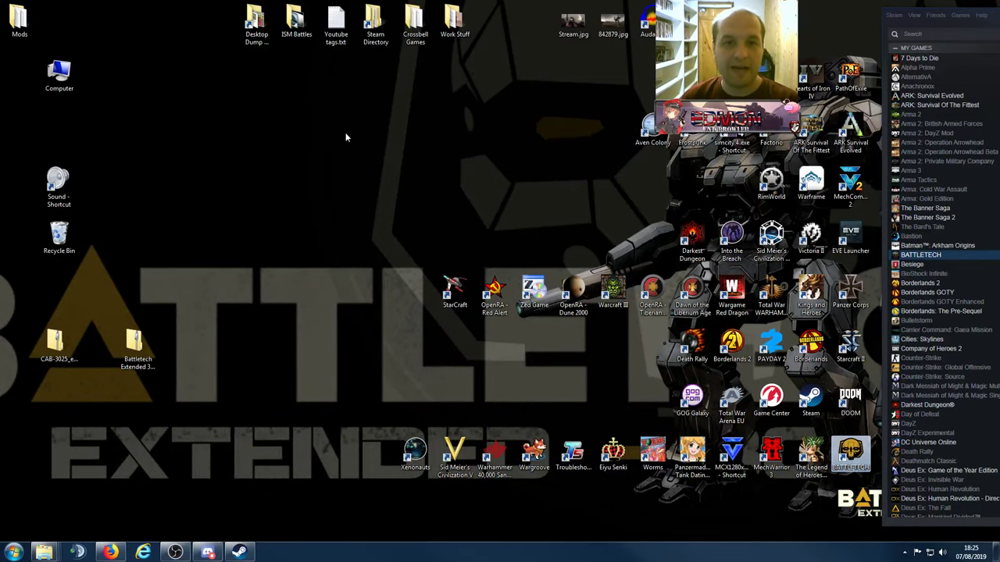
In Firefox, note mod ID 387 in the Extended 3025 address, then switch to the Community Asset Bundle tab
left_click(110, 553)
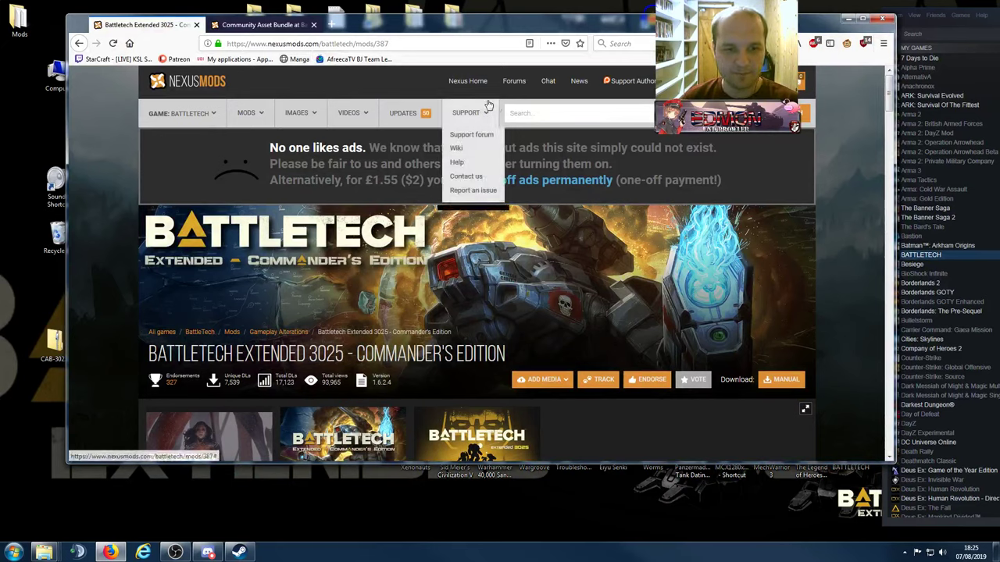
left_click(398, 44)
left_click(398, 46)
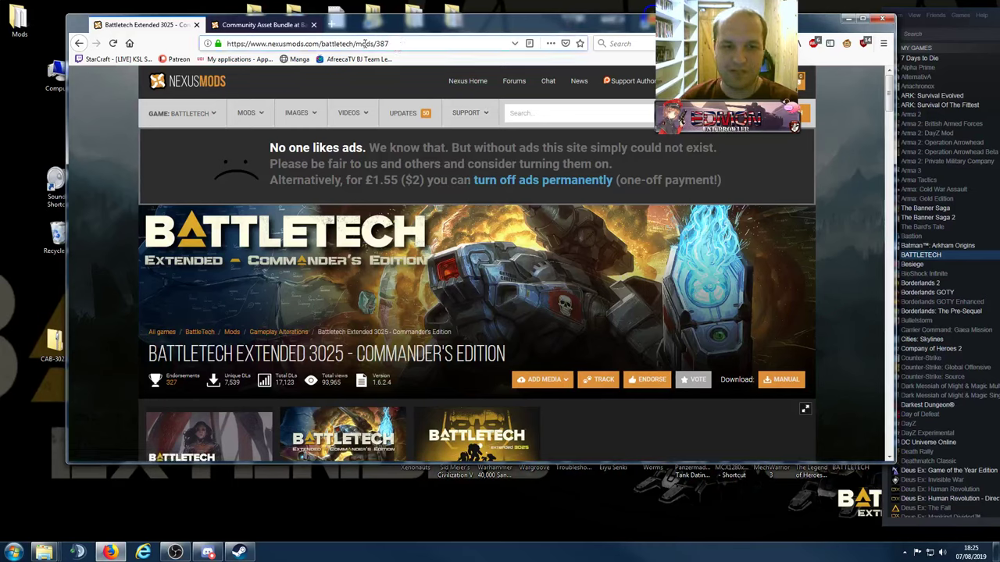
left_click_drag(373, 44, 419, 43)
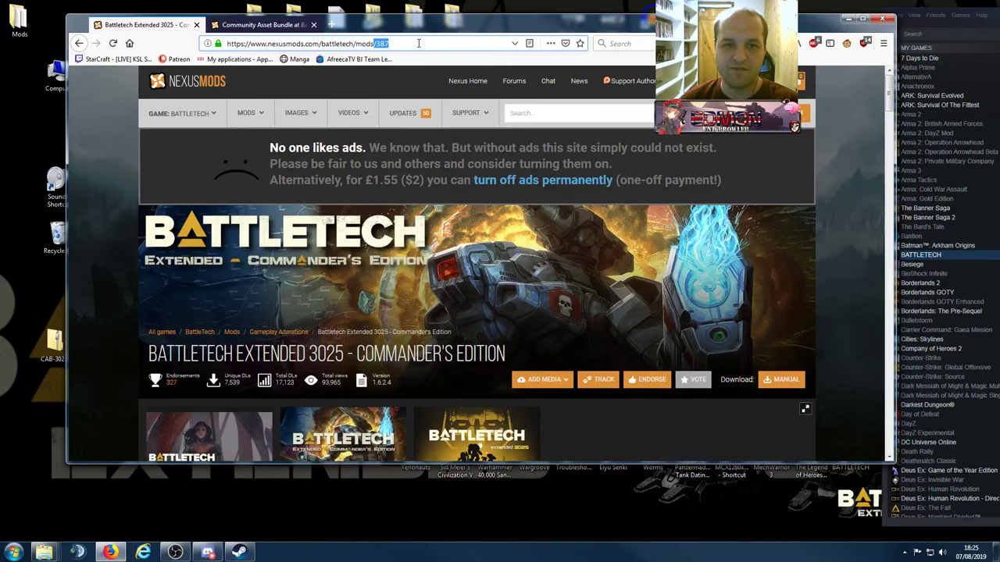
left_click(418, 43)
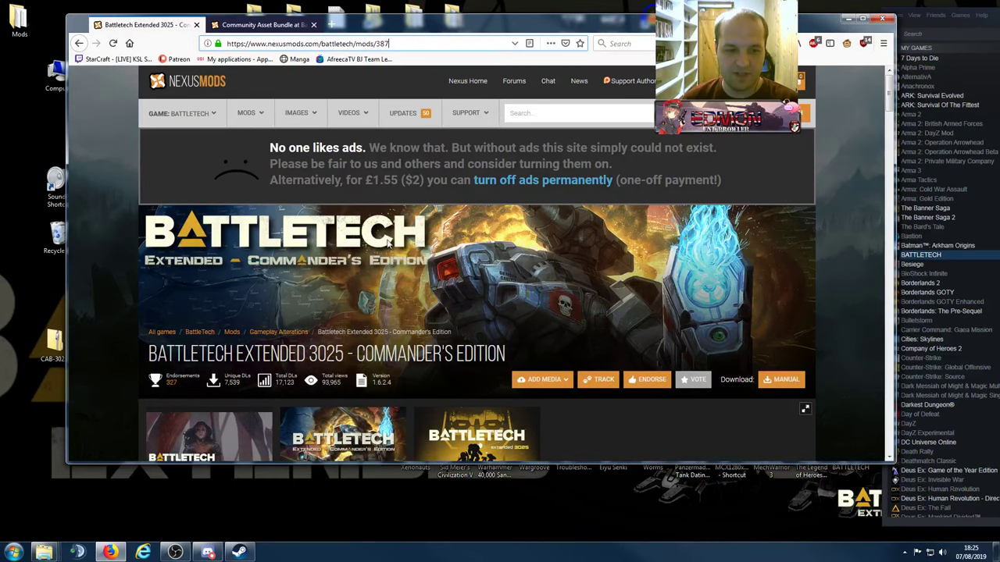
scroll(100, 262, "down", 2)
scroll(114, 251, "down", 5)
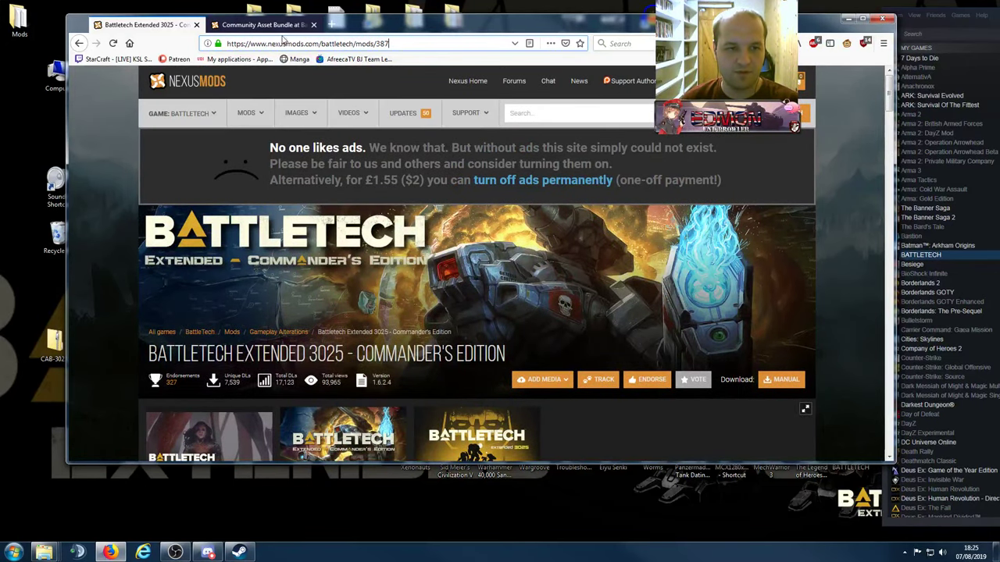
left_click(279, 25)
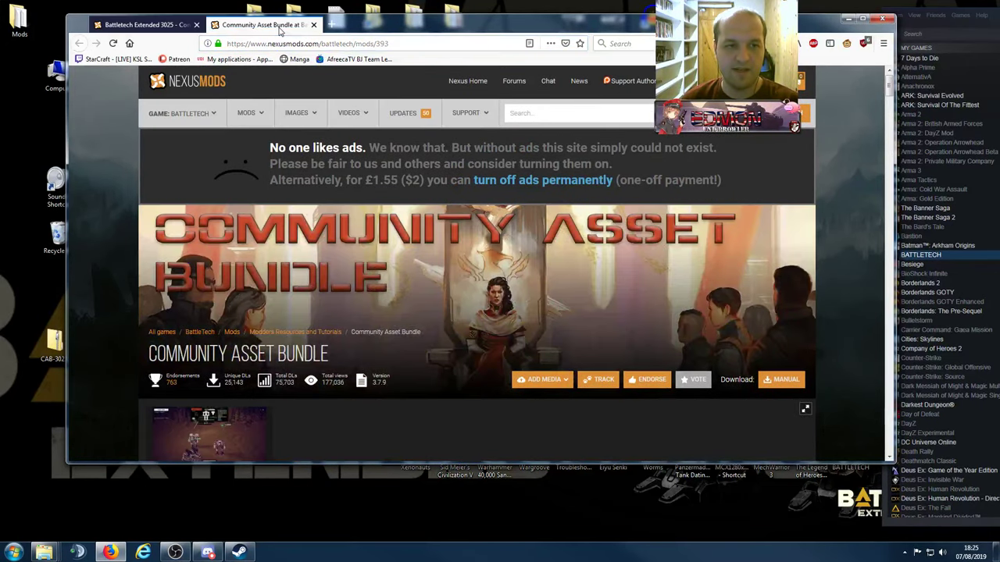
Note the Community Asset Bundle's mod ID 393 and return to the Extended 3025 page
left_click(366, 43)
left_click(376, 43)
left_click_drag(375, 43, 412, 45)
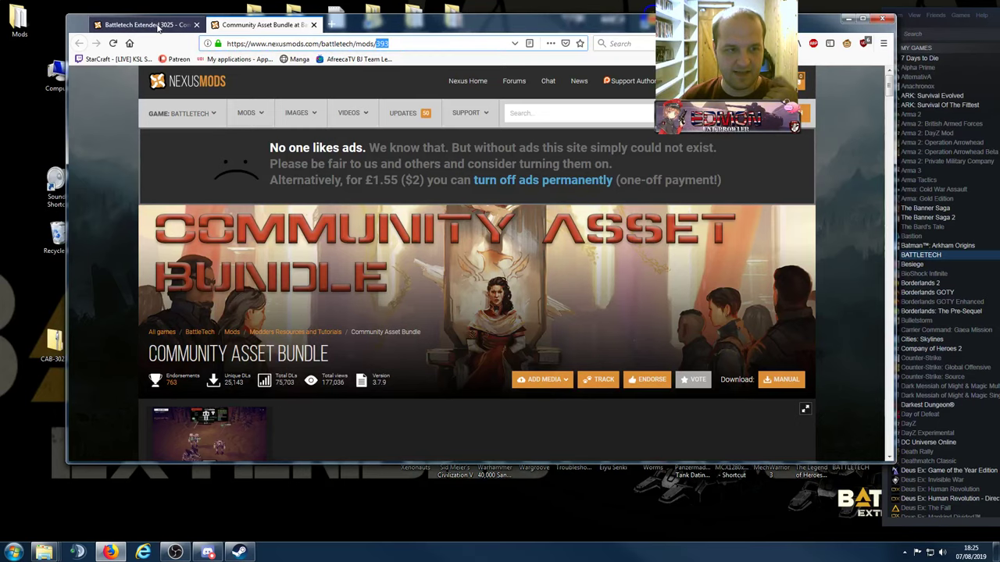
left_click(156, 26)
scroll(477, 266, "down", 5)
scroll(338, 222, "down", 8)
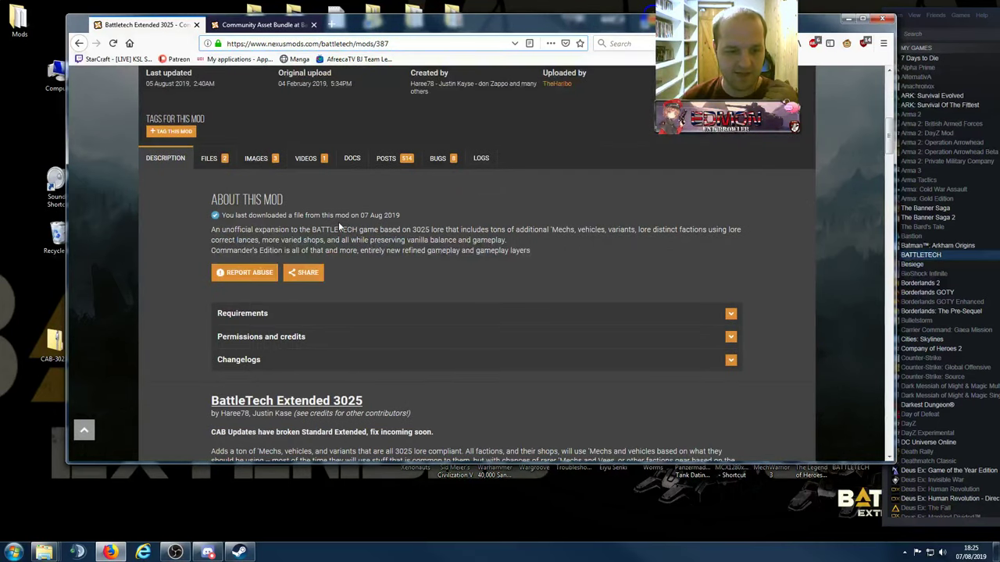
Expand Extended 3025's Requirements list, then go back to the Community Asset Bundle page
left_click(275, 208)
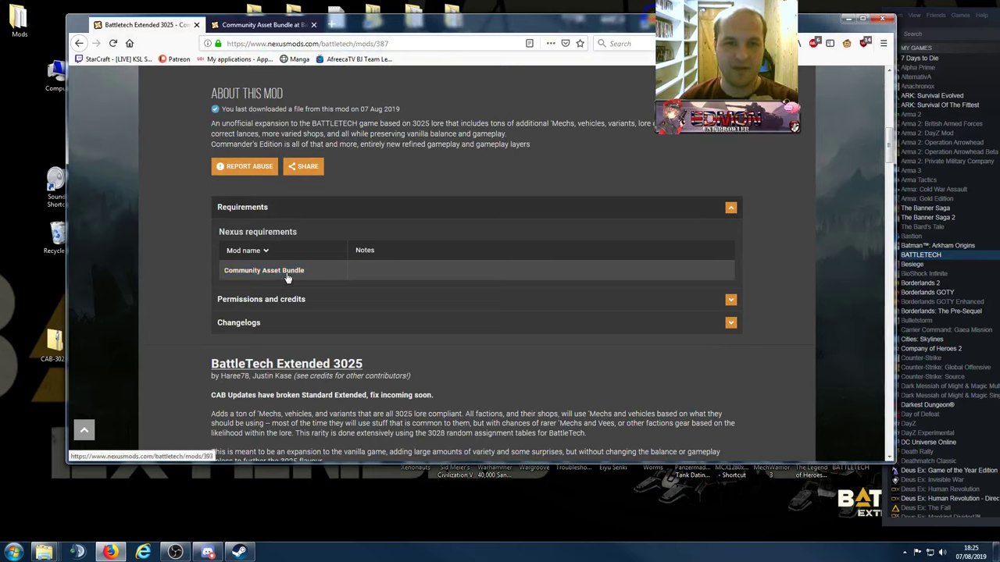
scroll(442, 166, "up", 3)
scroll(442, 167, "up", 4)
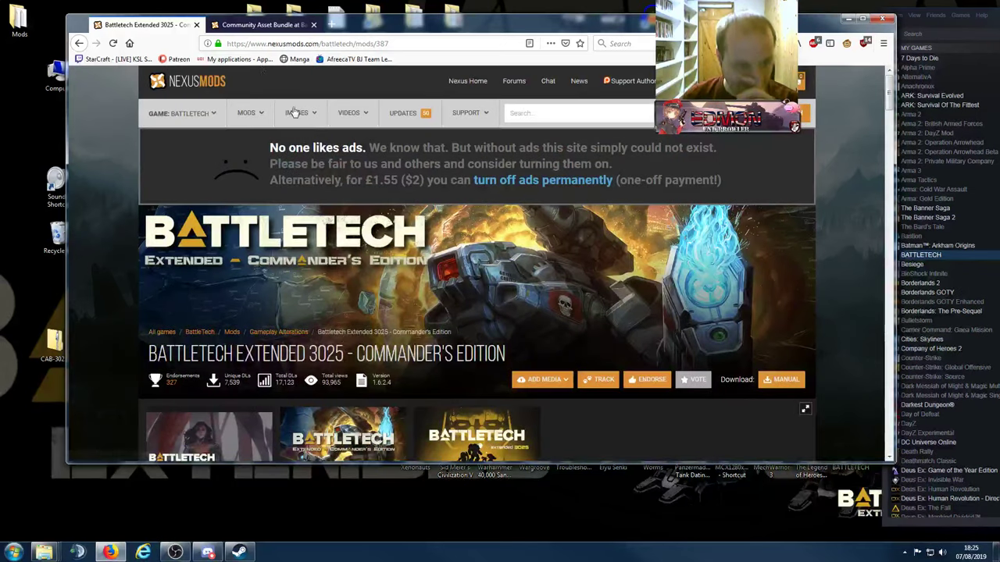
left_click(242, 22)
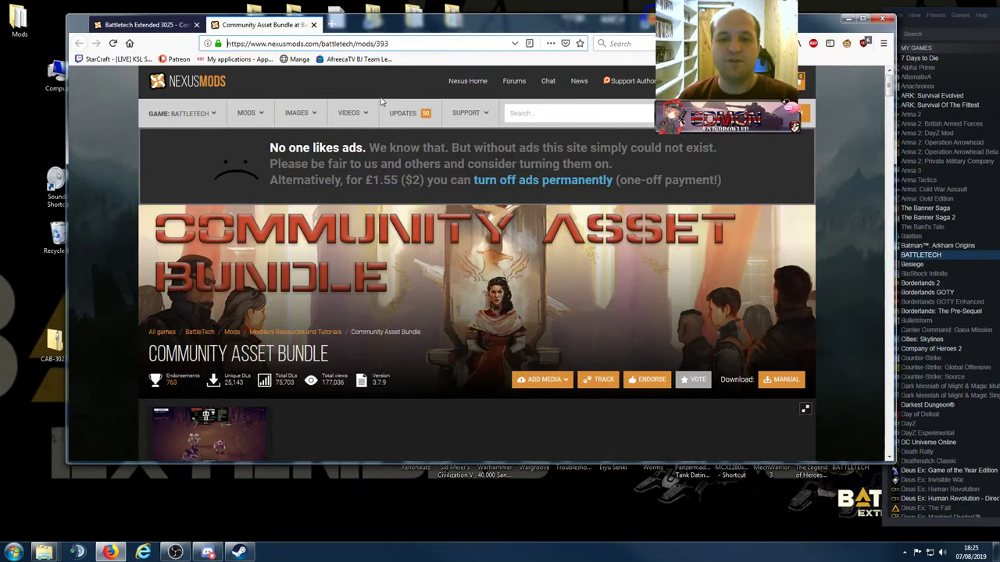
scroll(438, 258, "down", 2)
scroll(438, 260, "down", 3)
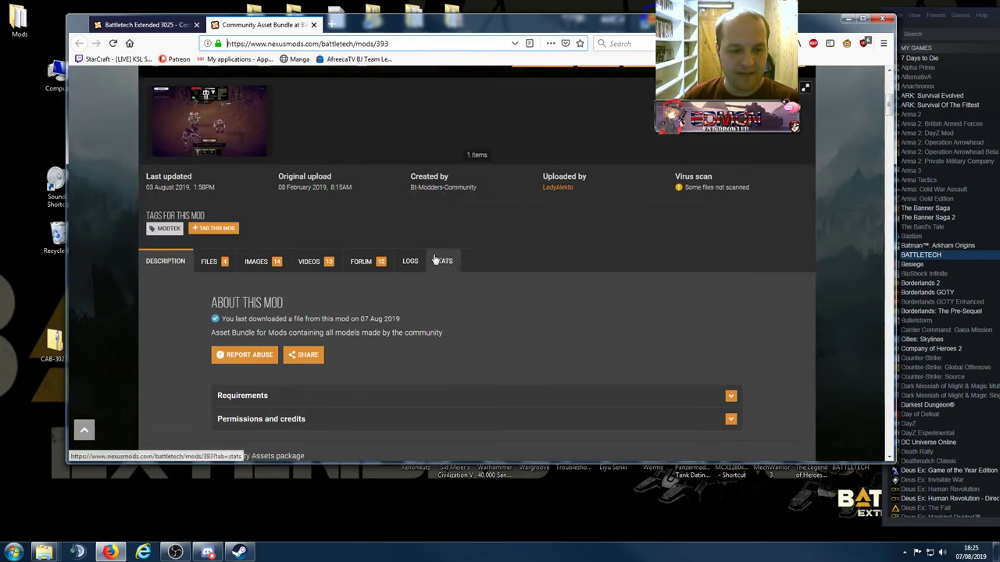
Open the Community Asset Bundle's Files tab and review the note about use with BEX & CE mods
left_click(216, 223)
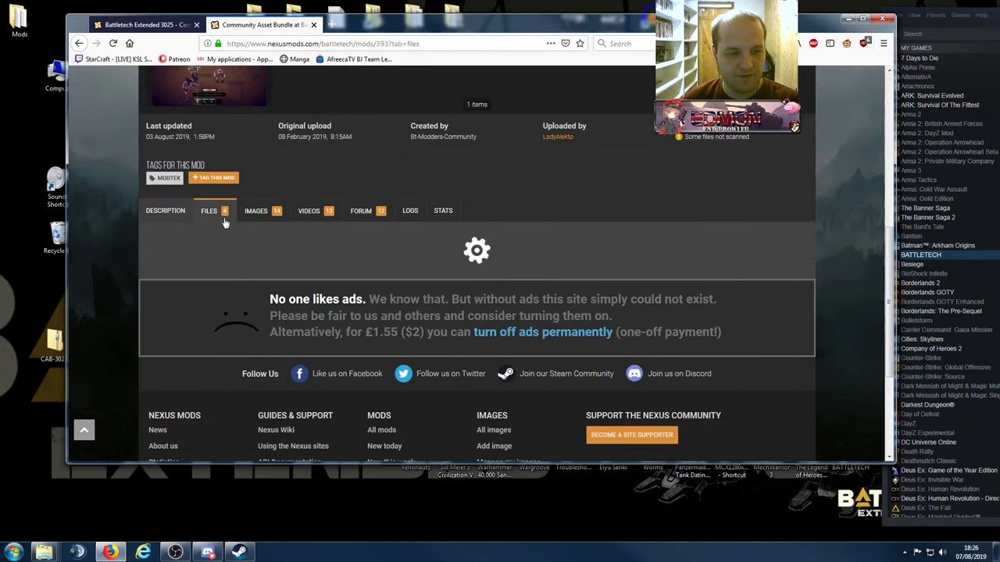
scroll(431, 215, "down", 2)
scroll(431, 218, "down", 4)
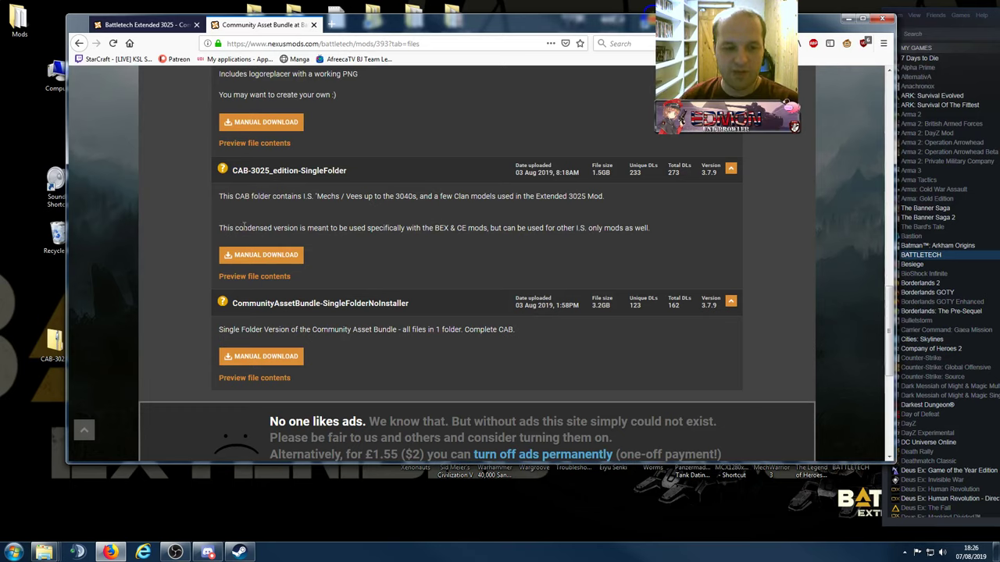
left_click_drag(243, 228, 476, 228)
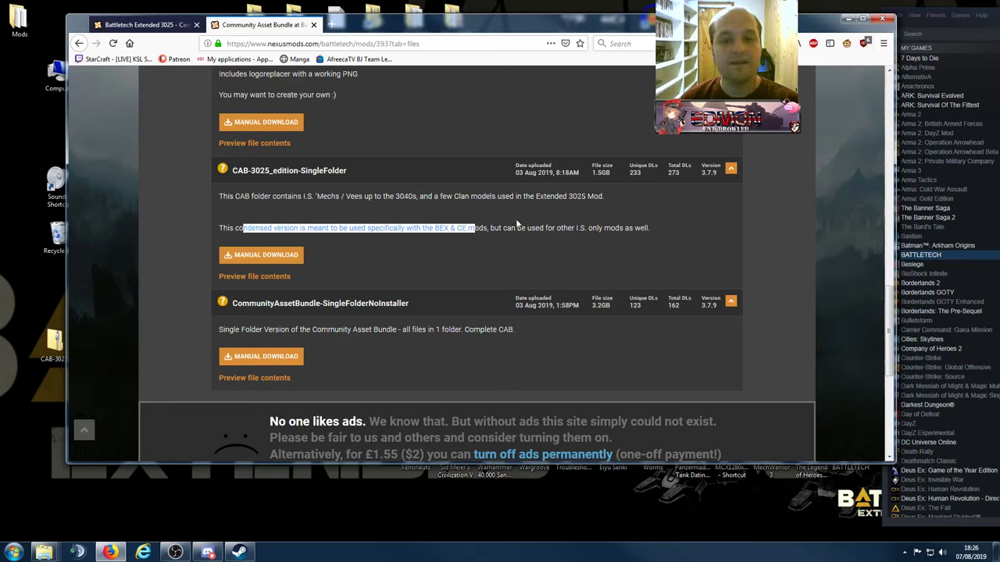
left_click(554, 227)
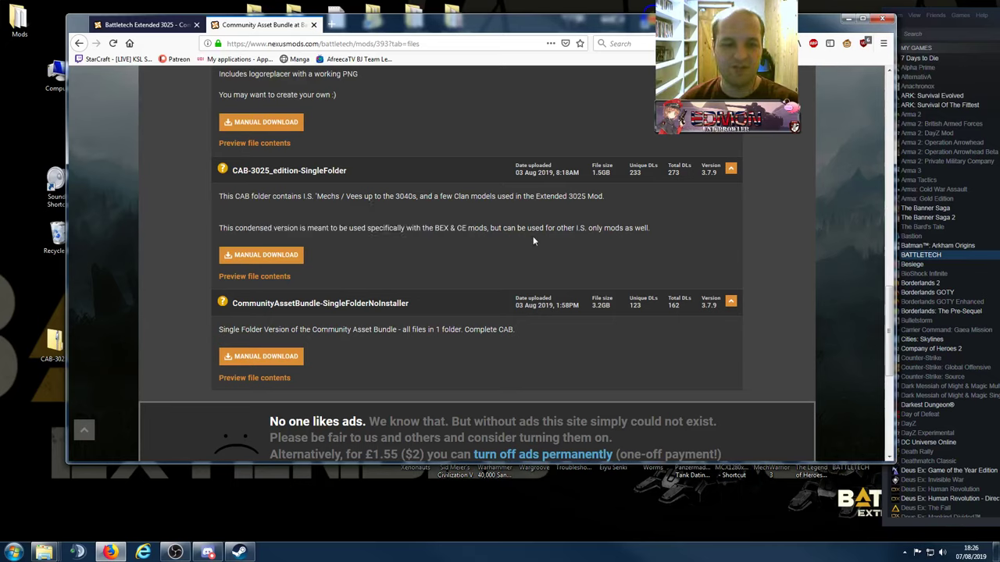
scroll(457, 281, "up", 3)
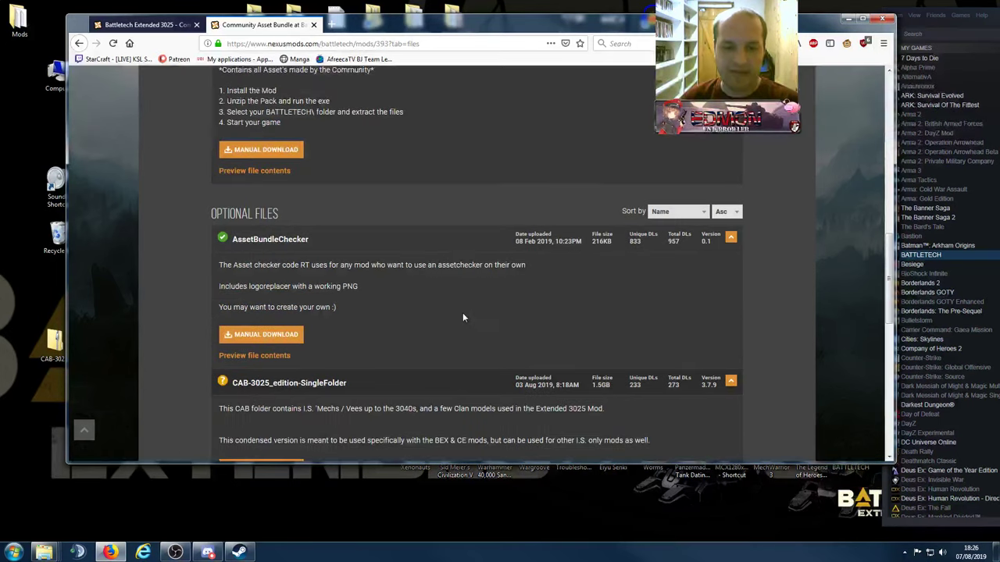
scroll(466, 328, "down", 3)
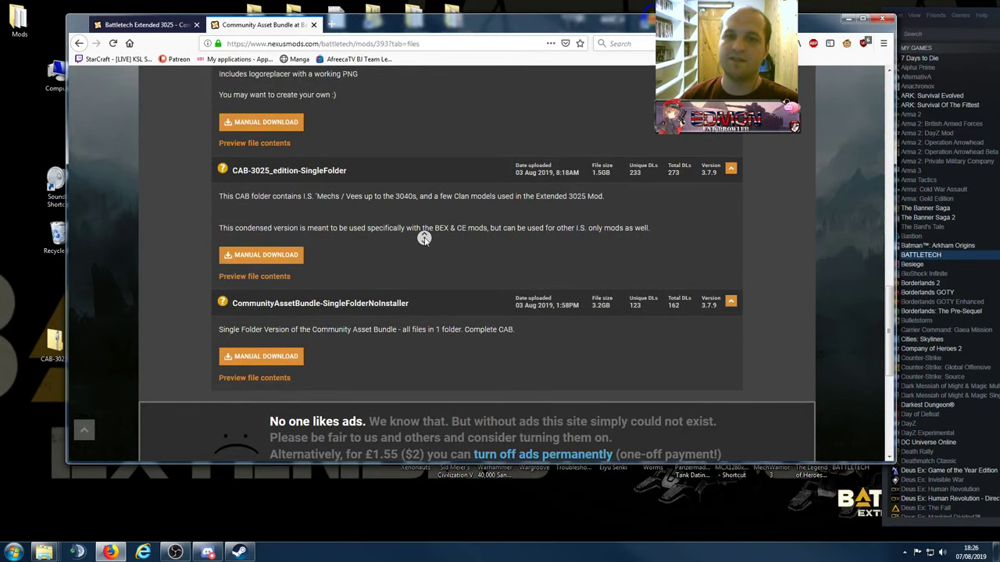
scroll(423, 238, "up", 15)
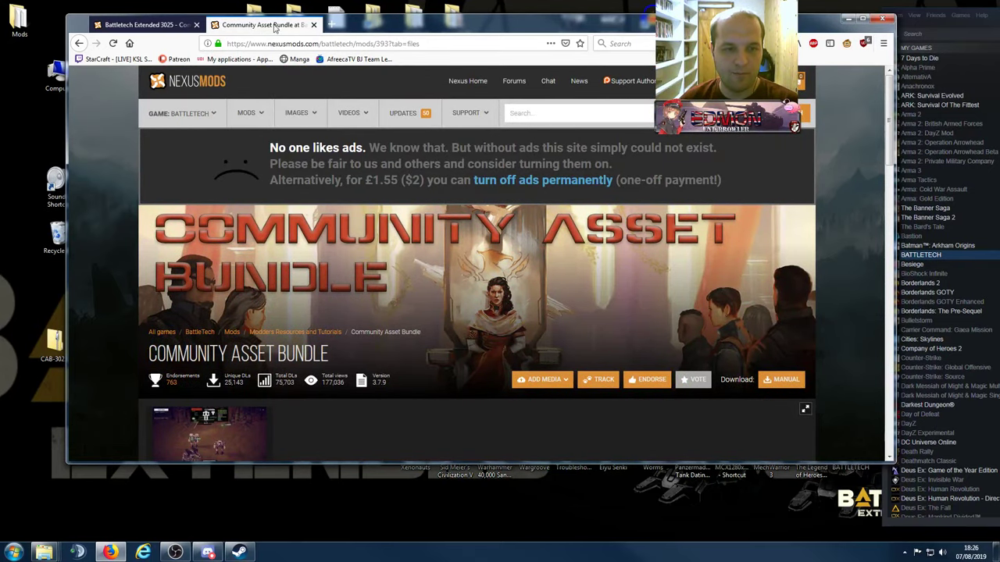
Close the Community Asset Bundle tab and open the Extended 3025 mod's Files list
left_click(313, 25)
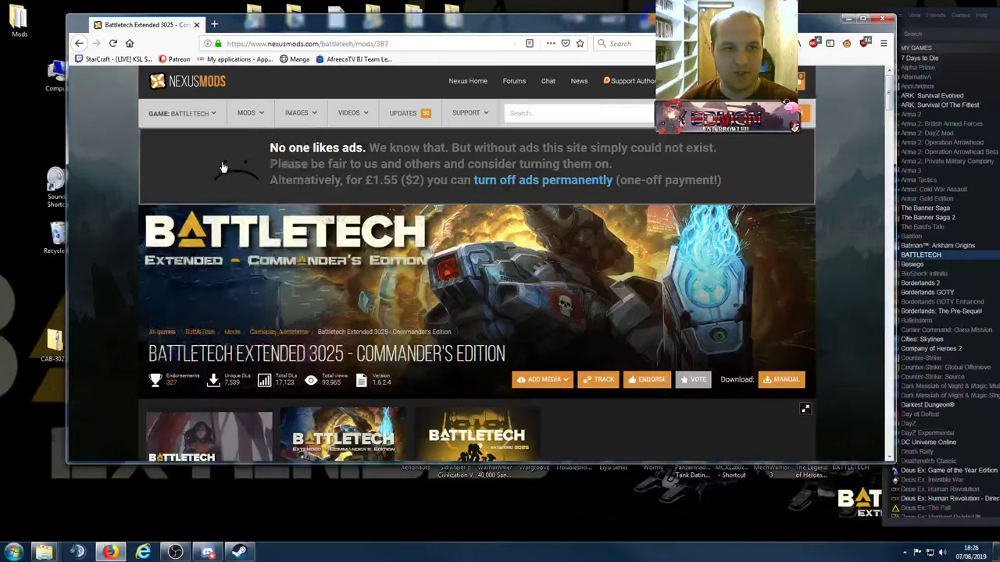
scroll(127, 299, "down", 2)
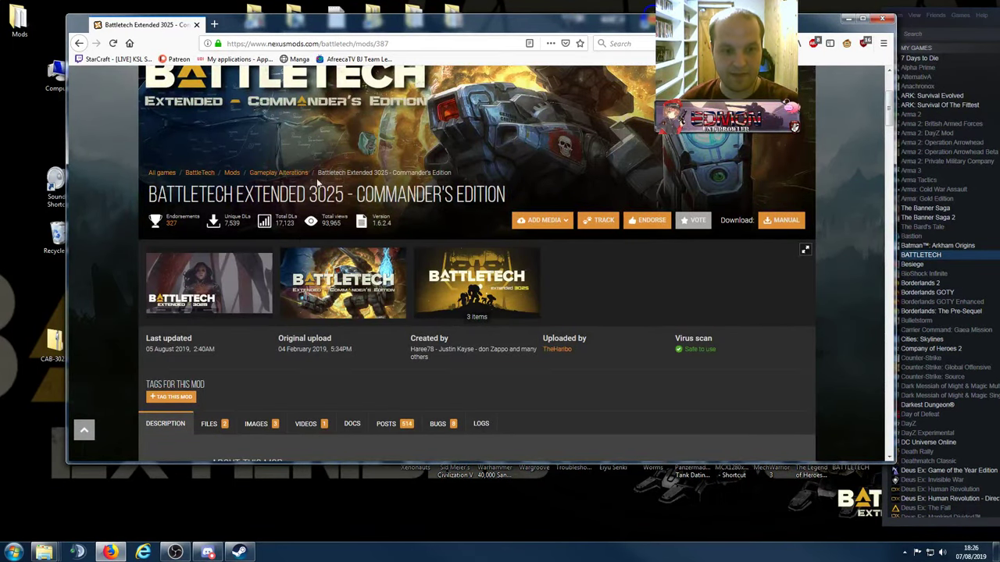
scroll(361, 202, "down", 4)
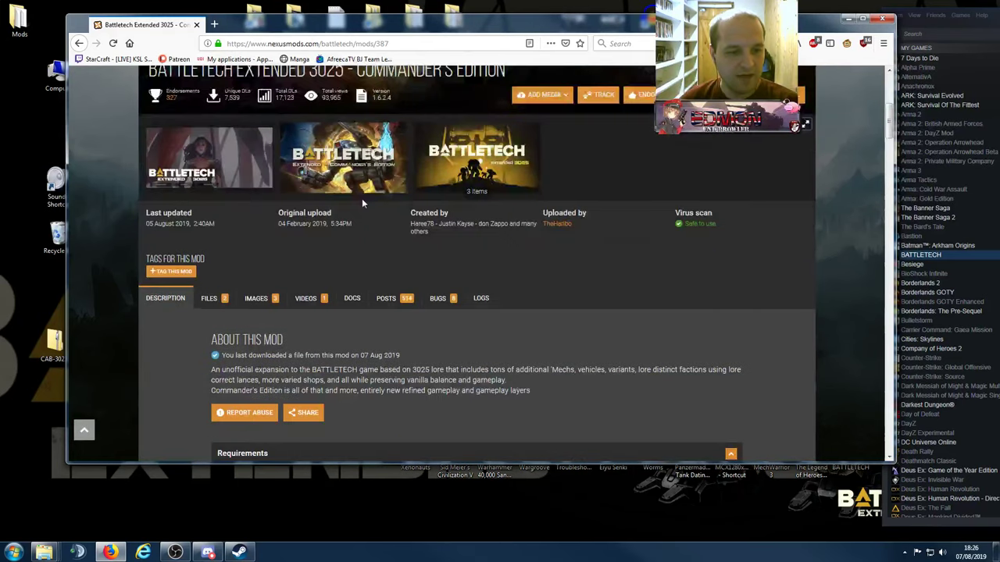
scroll(347, 199, "down", 2)
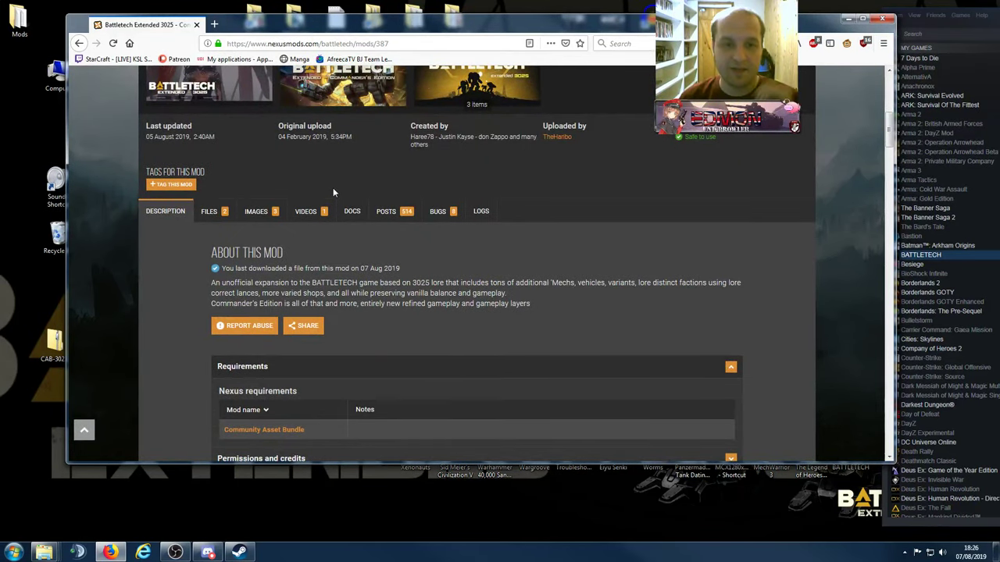
scroll(207, 247, "down", 1)
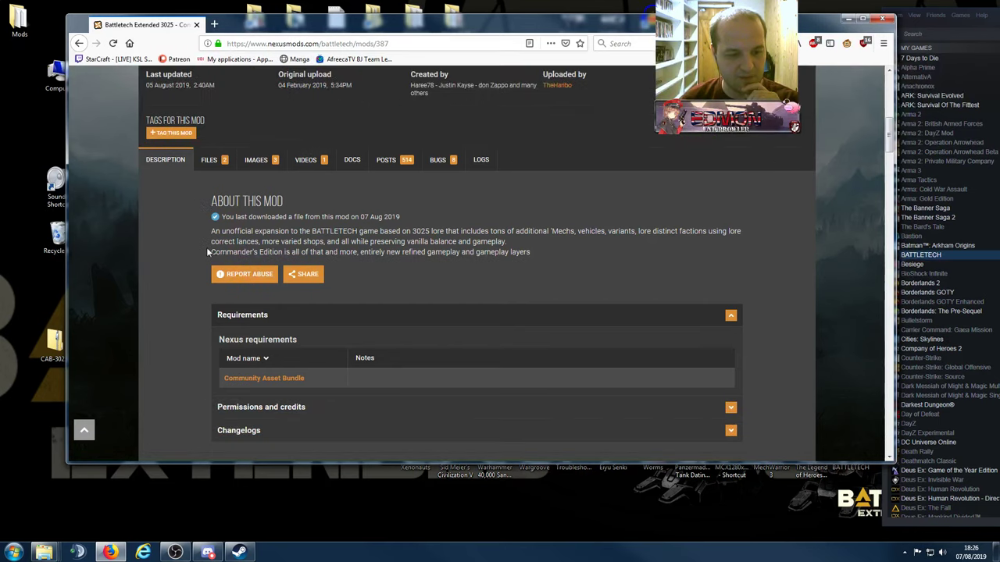
left_click(210, 167)
scroll(301, 220, "down", 2)
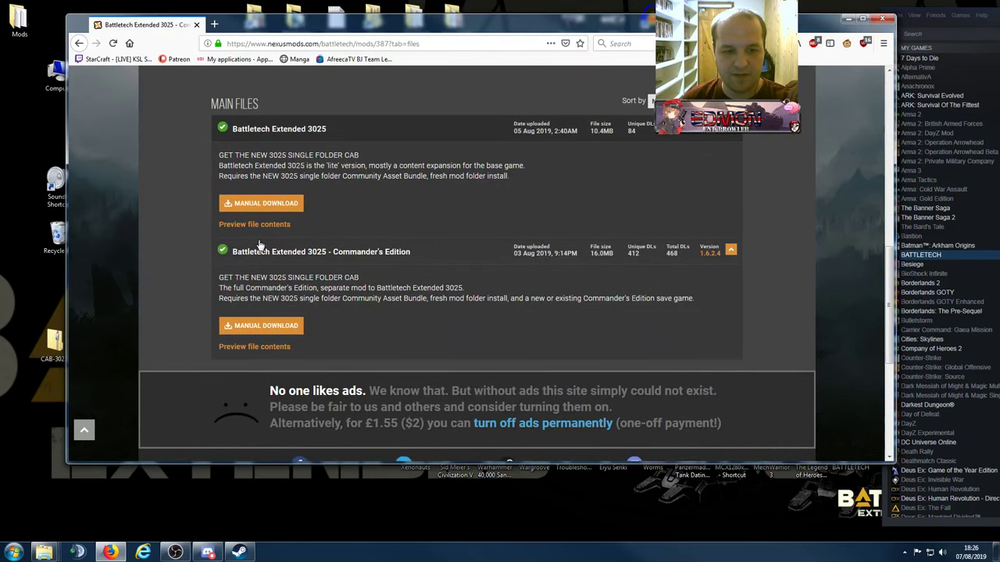
scroll(394, 238, "up", 2)
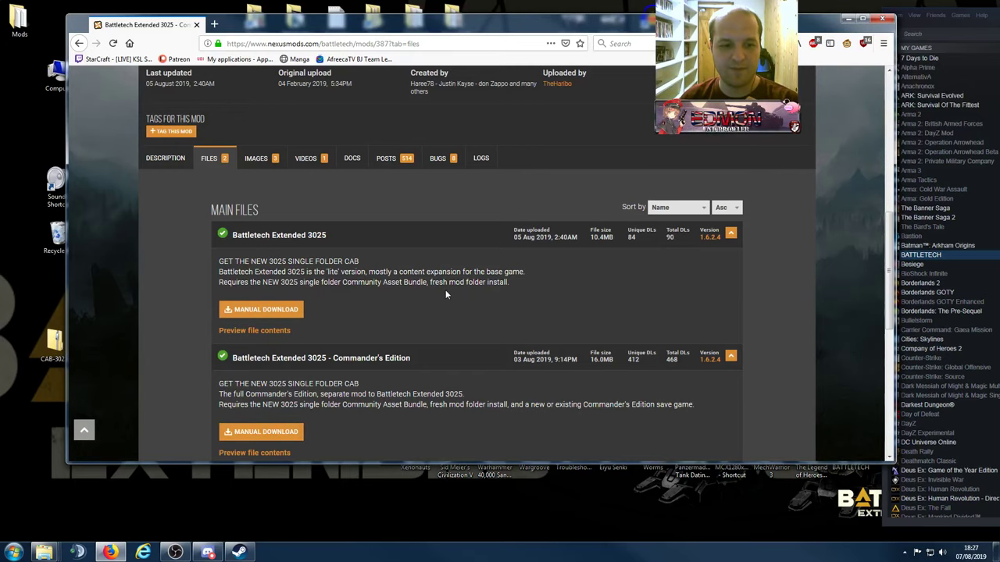
Manually download the Commander's Edition main file, close Firefox, and group both zips on the desktop
scroll(445, 290, "down", 1)
left_click(295, 381)
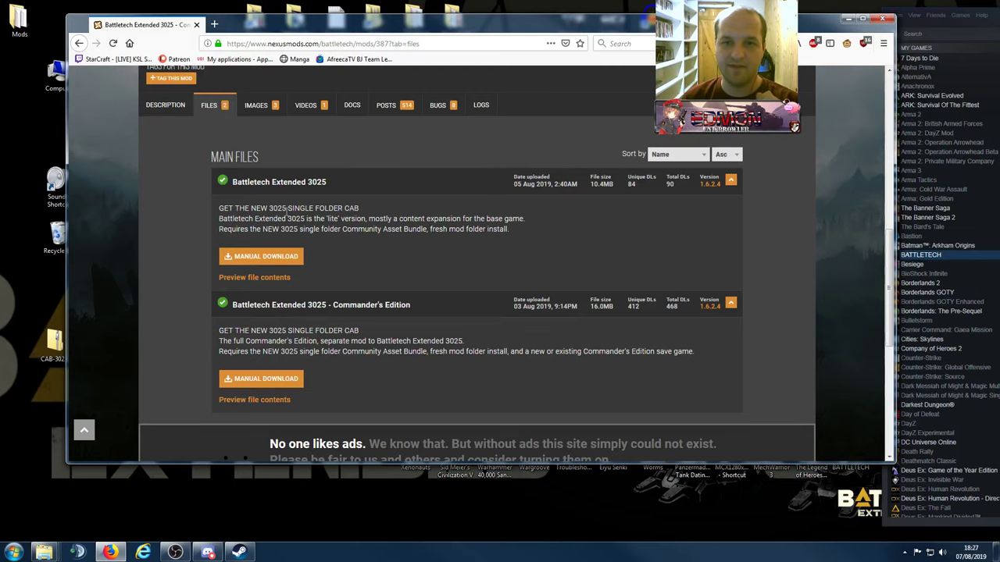
left_click(883, 22)
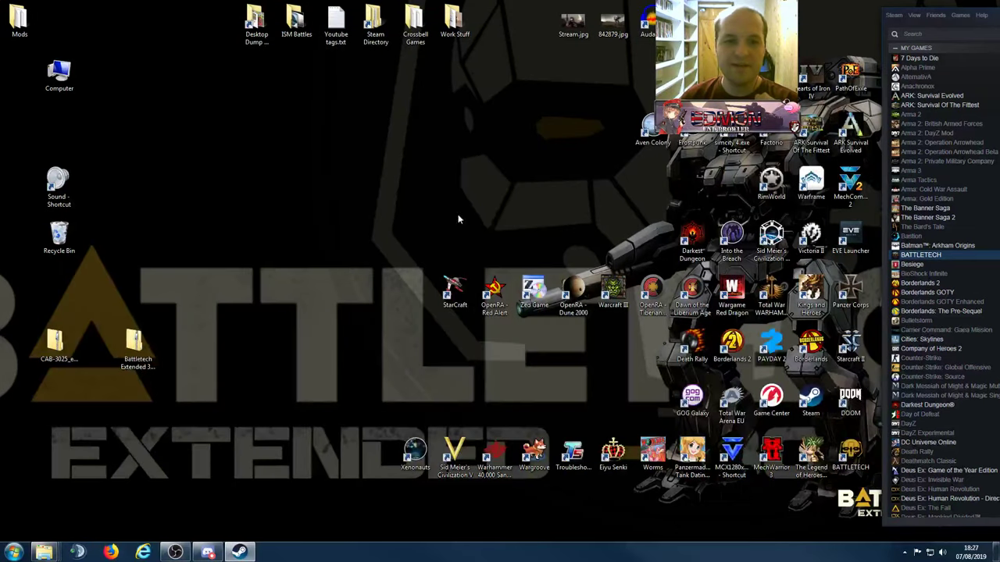
left_click_drag(133, 341, 292, 233)
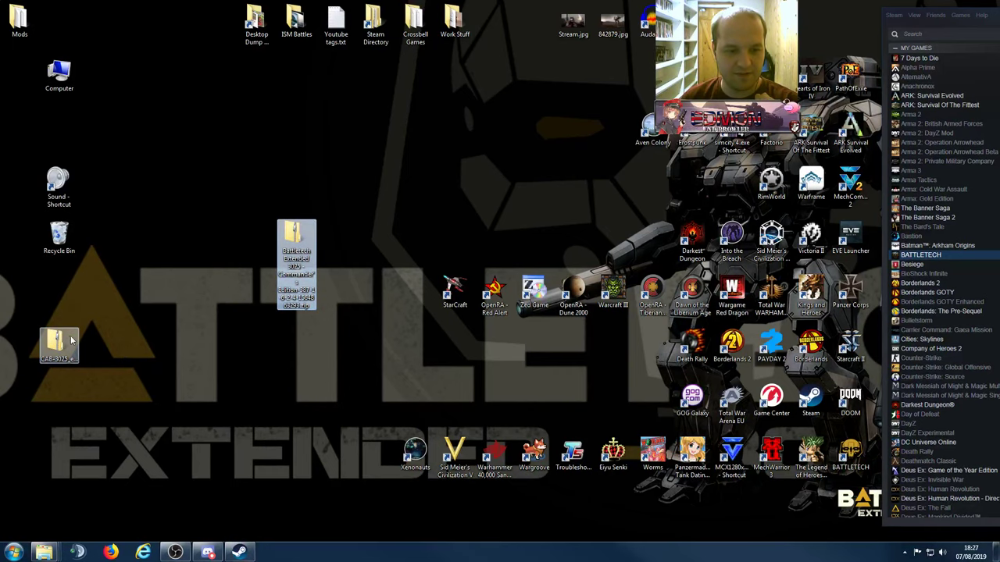
left_click_drag(67, 339, 228, 234)
Open the CAB-3025 zip and check its CommunityAssetBundle folder
left_click(320, 310)
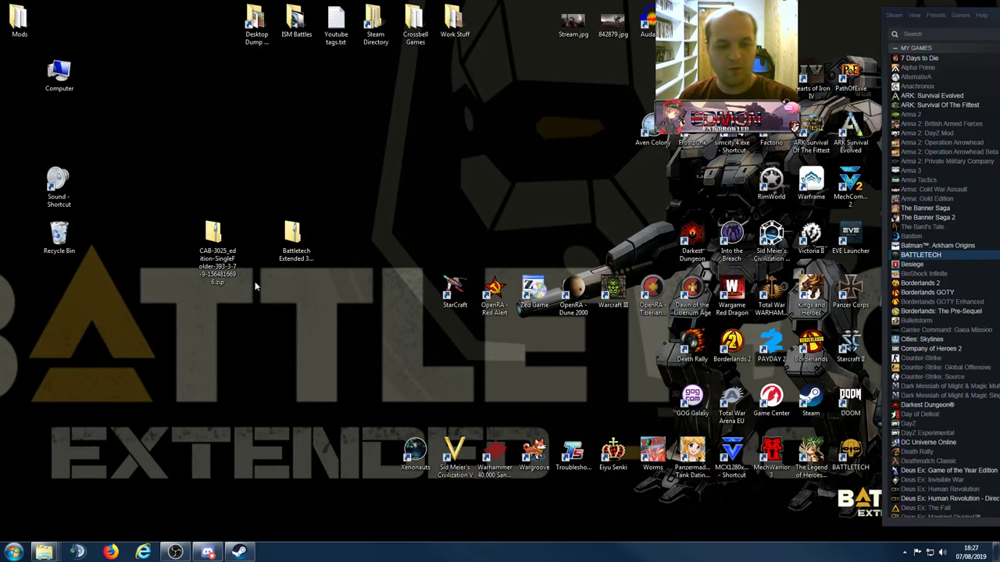
double_click(211, 234)
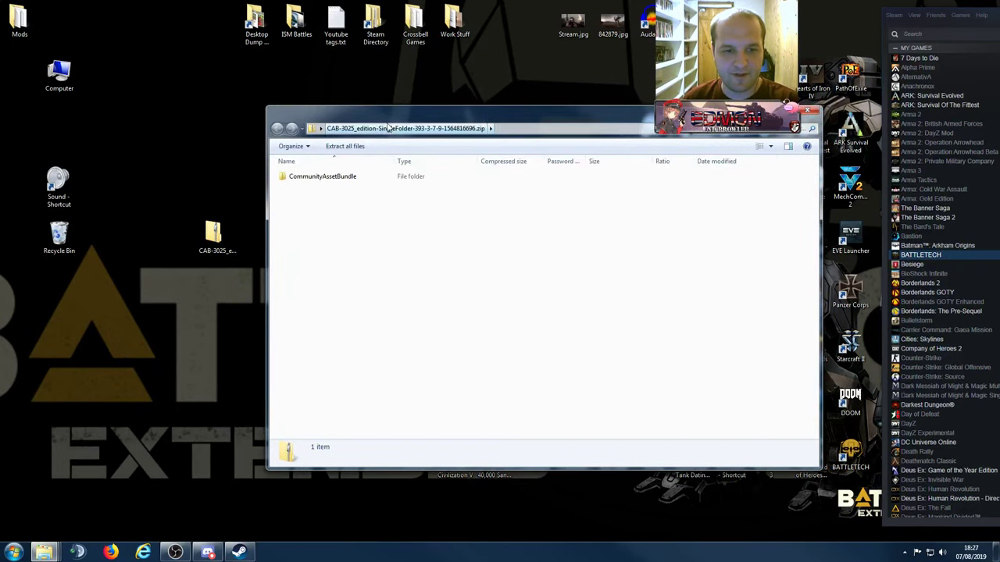
left_click_drag(394, 115, 228, 107)
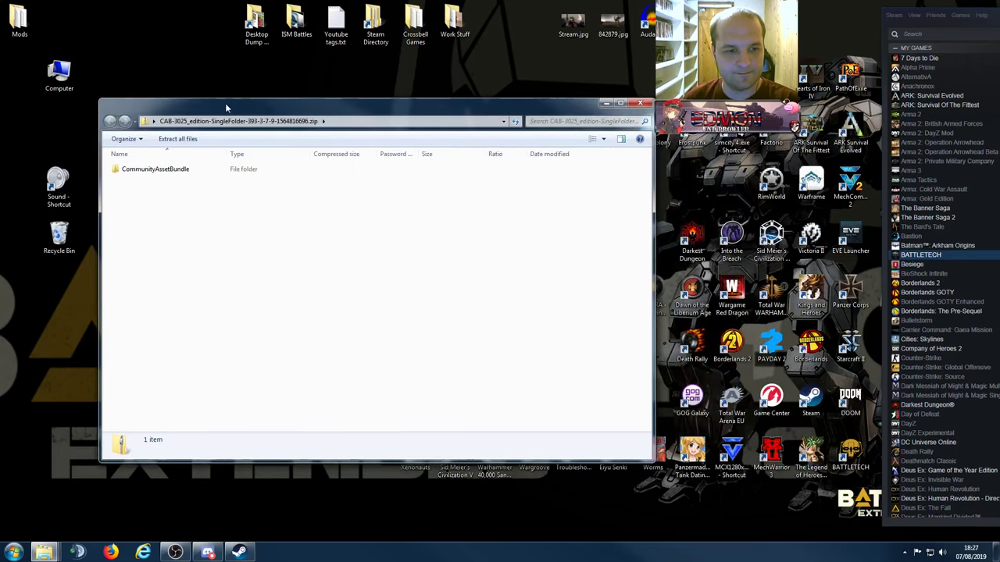
double_click(144, 170)
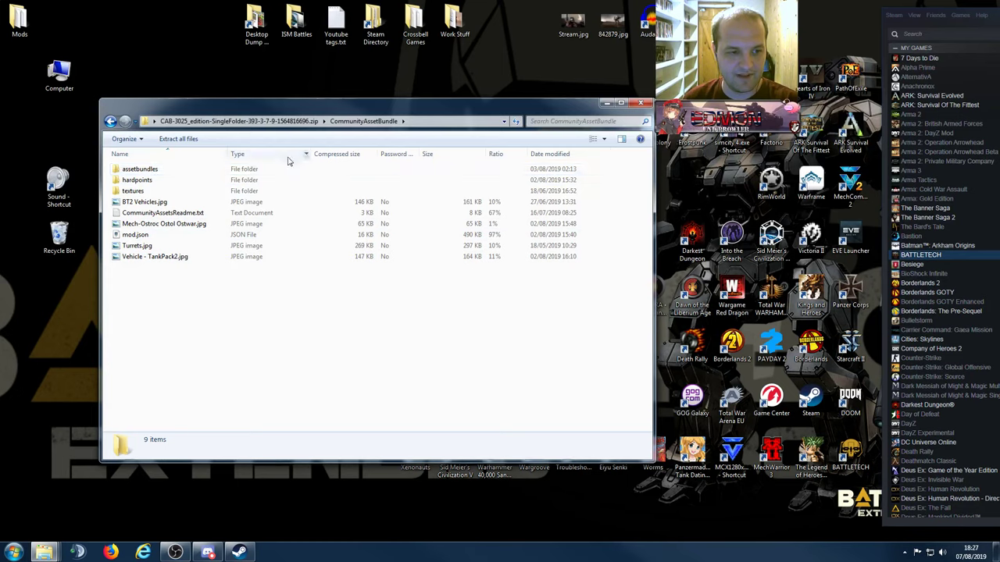
left_click(111, 122)
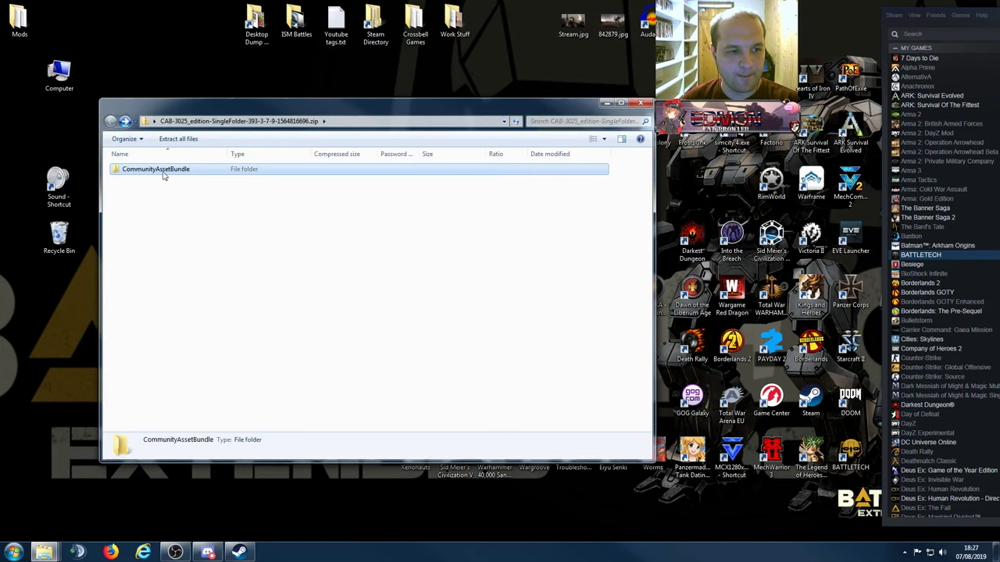
Switch to the BATTLETECH install folder window and open its empty Mods folder
left_click(45, 550)
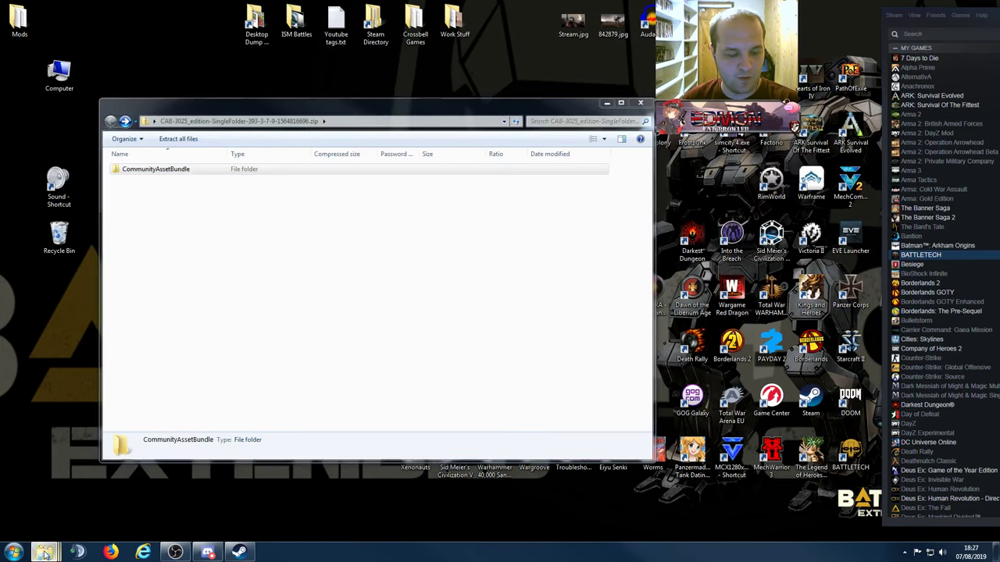
mouse_move(45, 550)
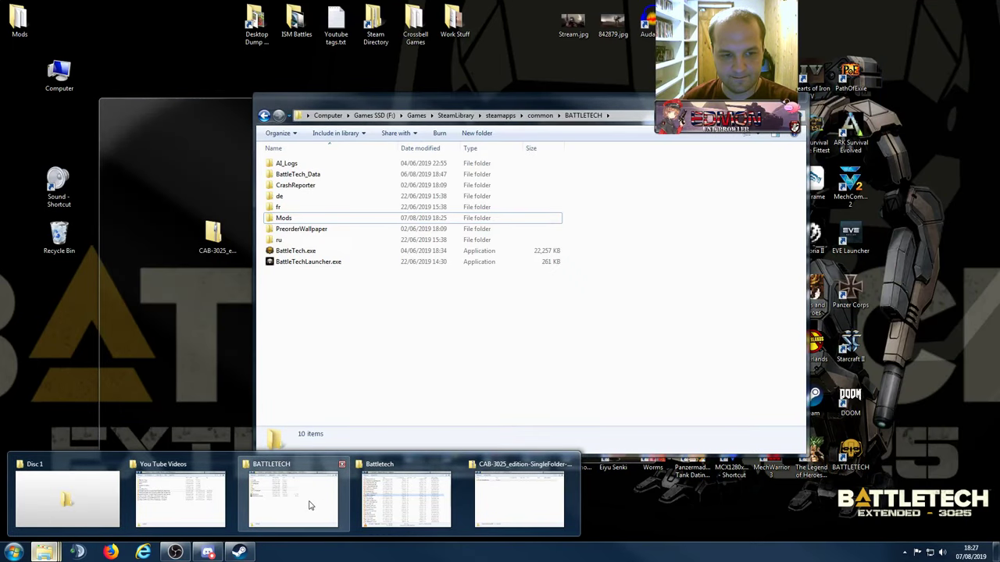
left_click(308, 506)
left_click_drag(354, 97, 510, 75)
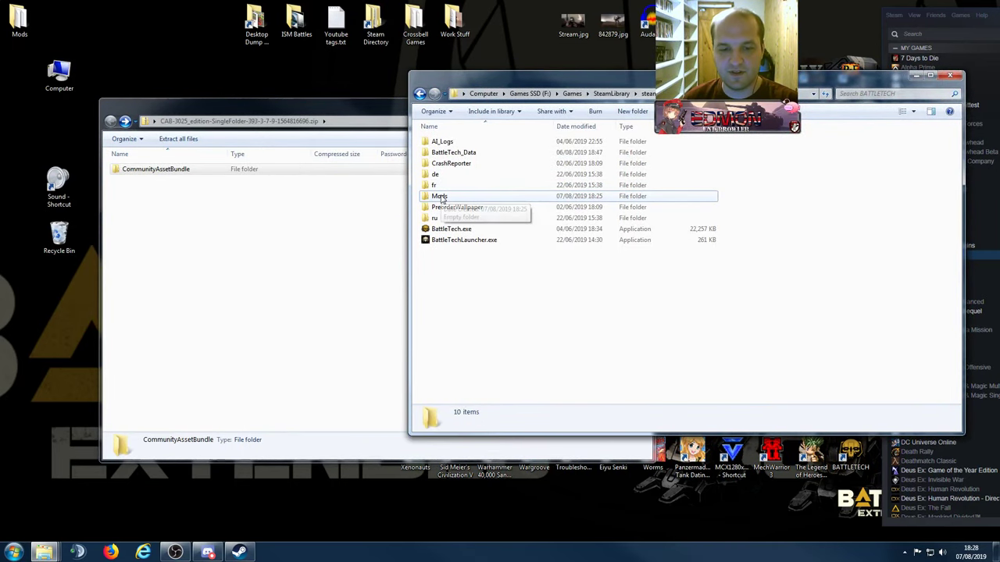
double_click(440, 196)
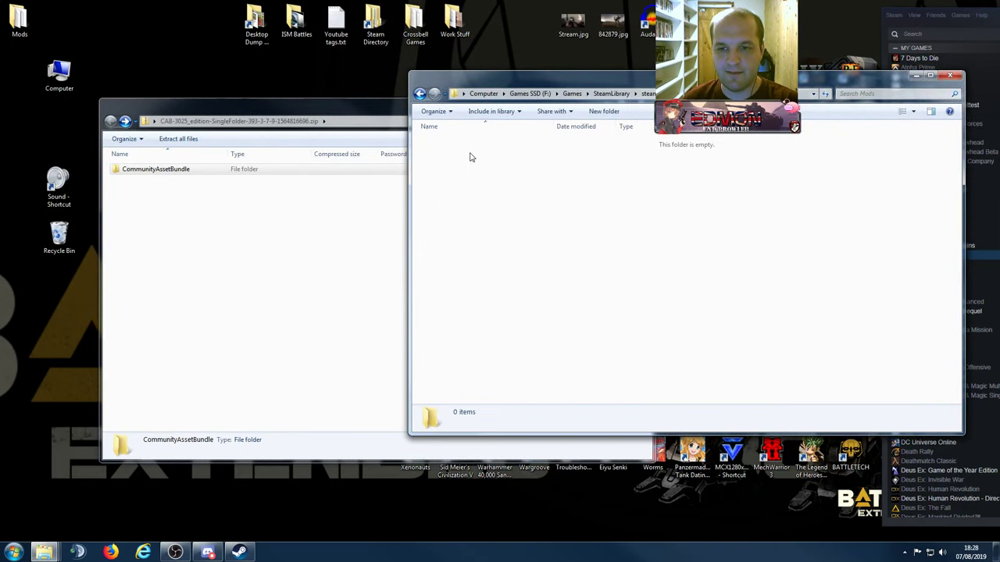
Drag the CommunityAssetBundle folder (205 items, 1.88 GB) into Mods and let the copy finish
left_click_drag(156, 169, 476, 185)
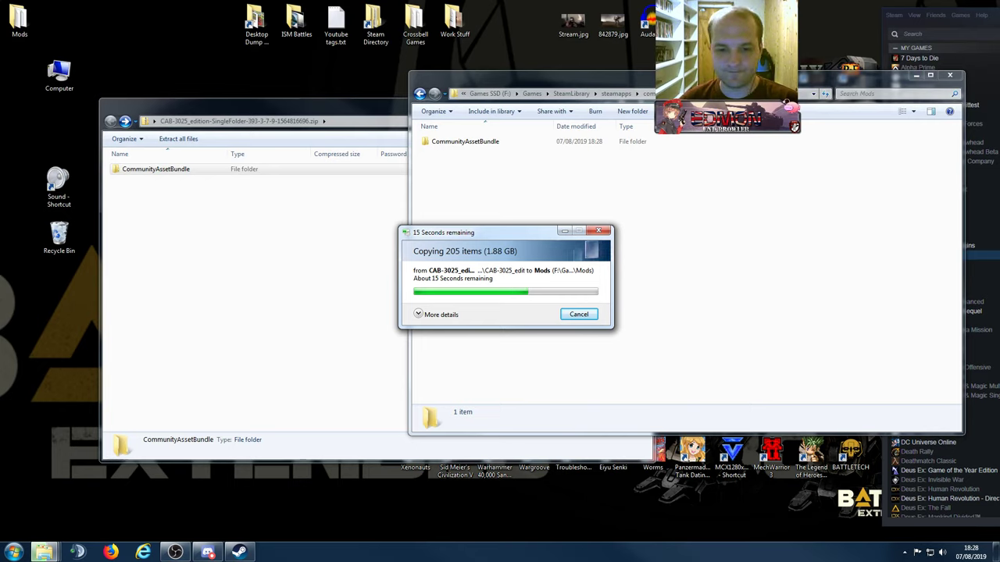
left_click_drag(448, 232, 538, 215)
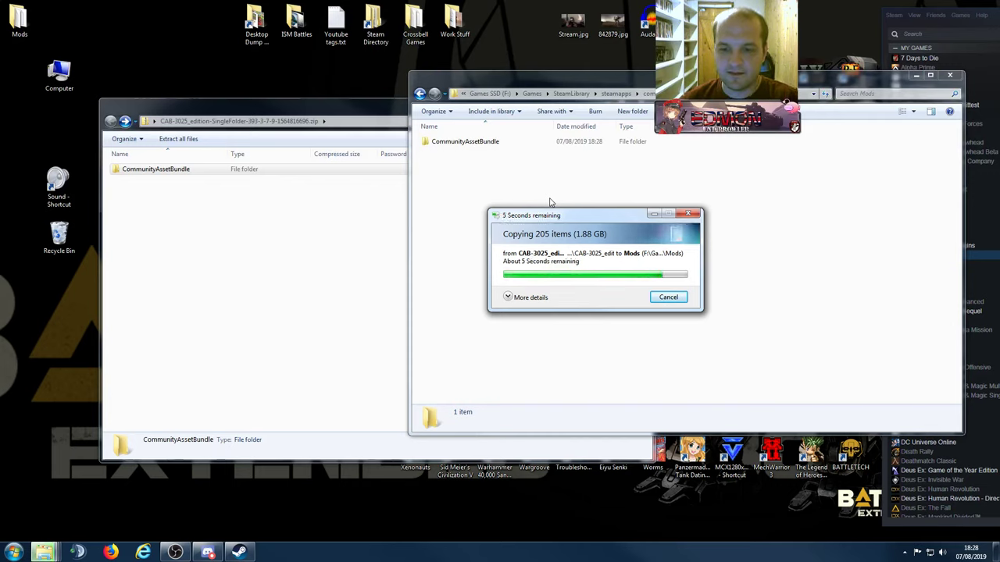
left_click_drag(635, 218, 581, 197)
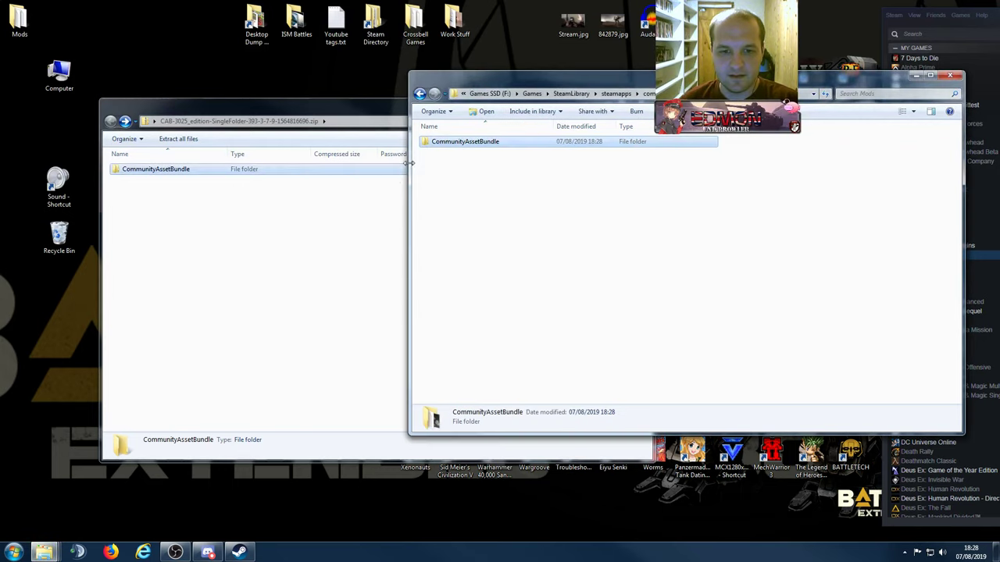
left_click_drag(484, 79, 520, 80)
Close the CAB zip window and rearrange the CAB zip and Mods window on the desktop
left_click(346, 246)
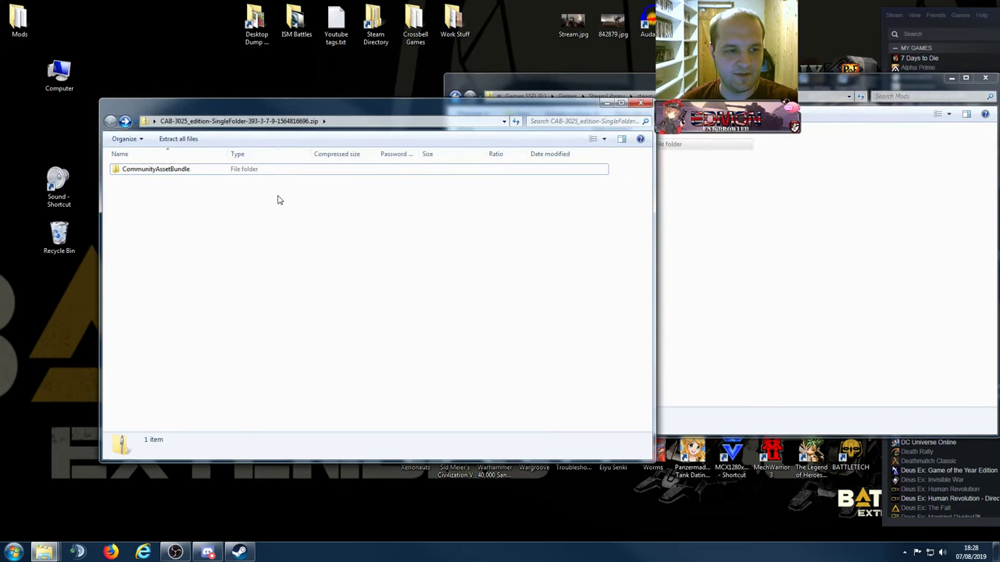
left_click(640, 103)
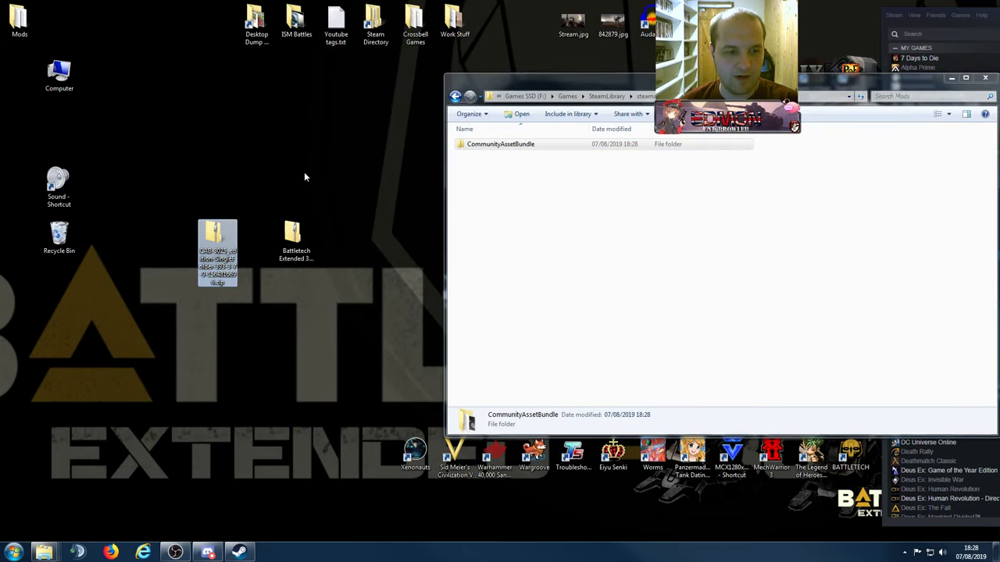
left_click_drag(220, 249, 144, 35)
left_click(168, 141)
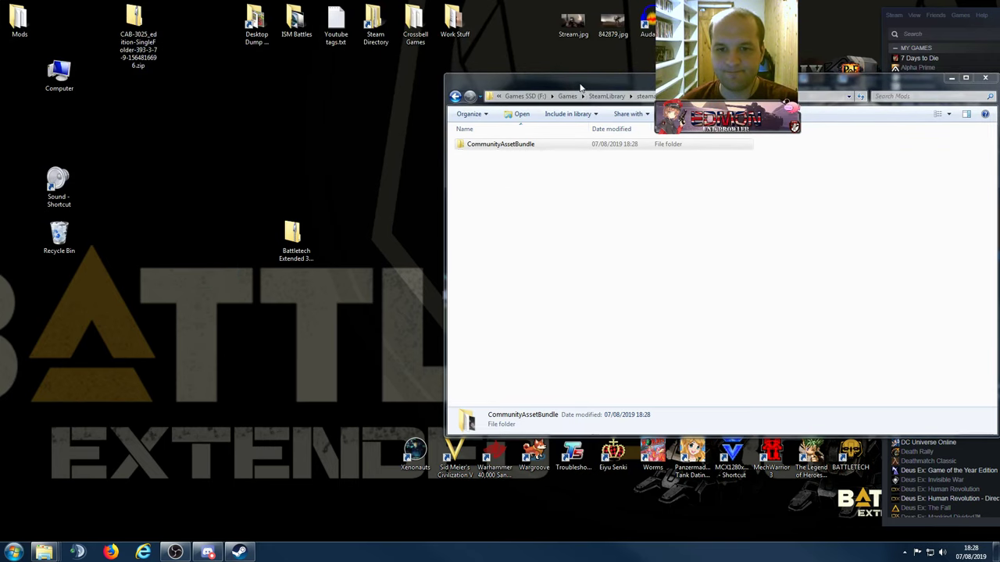
left_click_drag(587, 108, 496, 109)
Open the Battletech Extended 3025 zip and marquee-select all 53 mod folders inside
double_click(289, 242)
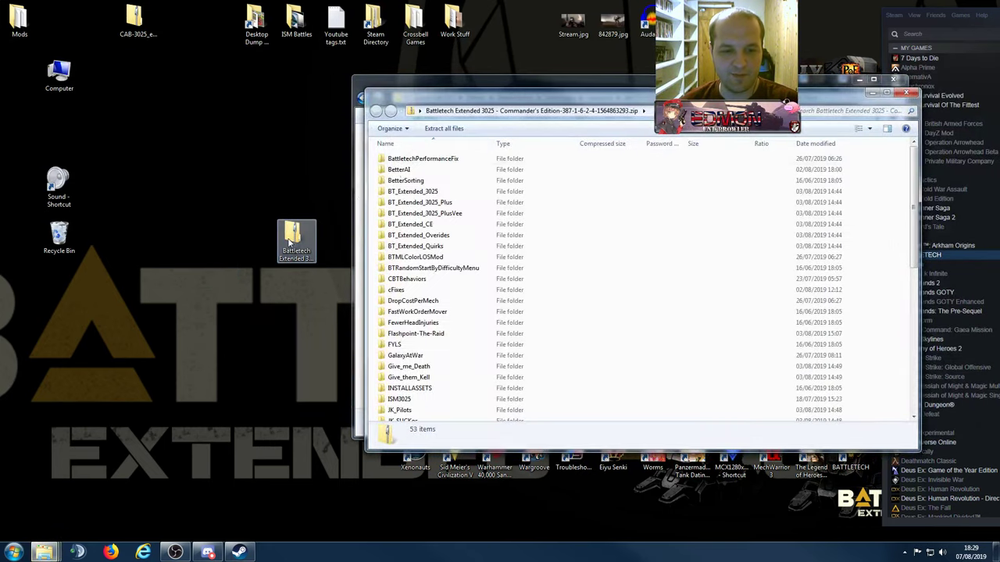
left_click_drag(457, 101, 295, 97)
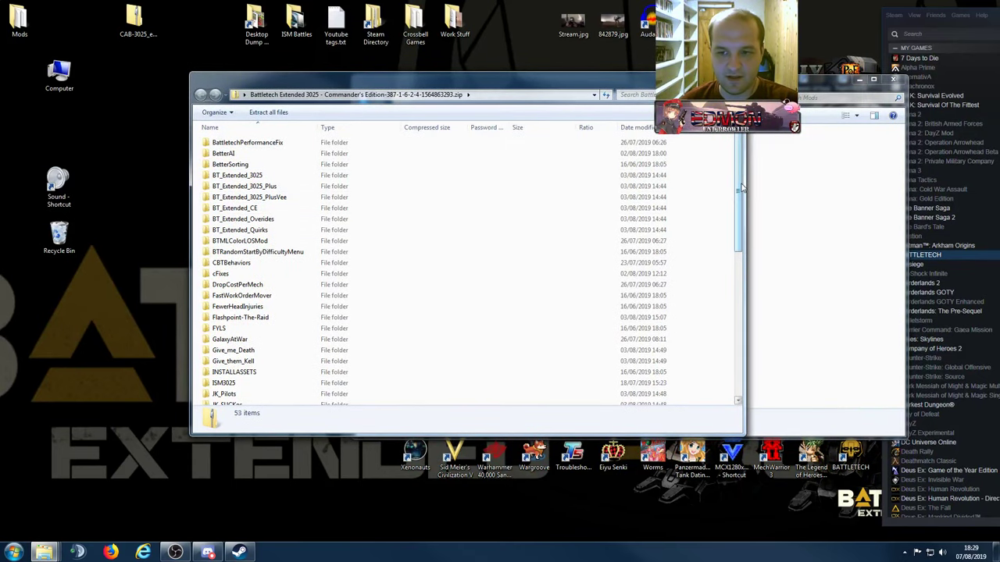
scroll(734, 188, "down", 10)
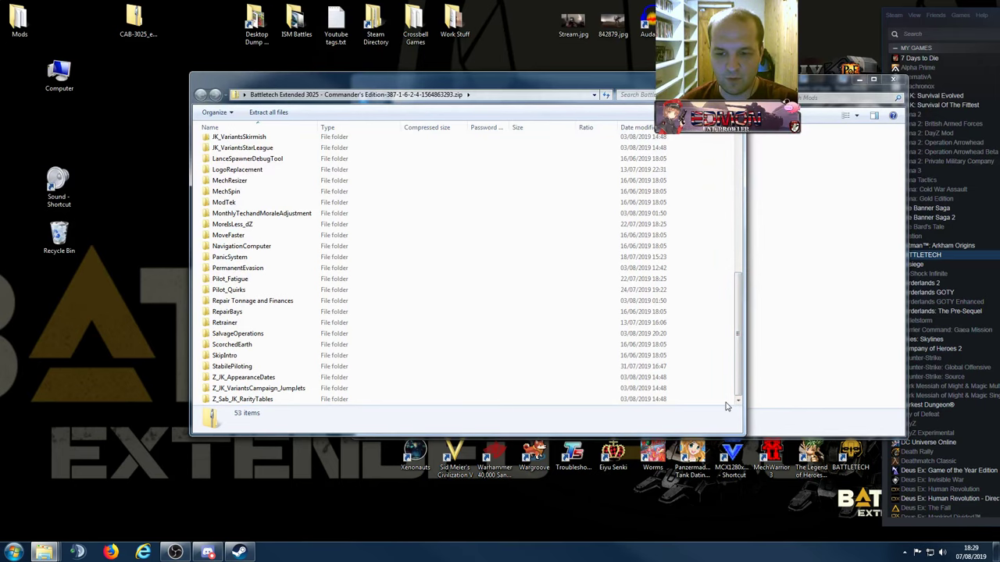
left_click_drag(714, 405, 205, 5)
left_click_drag(280, 76, 146, 67)
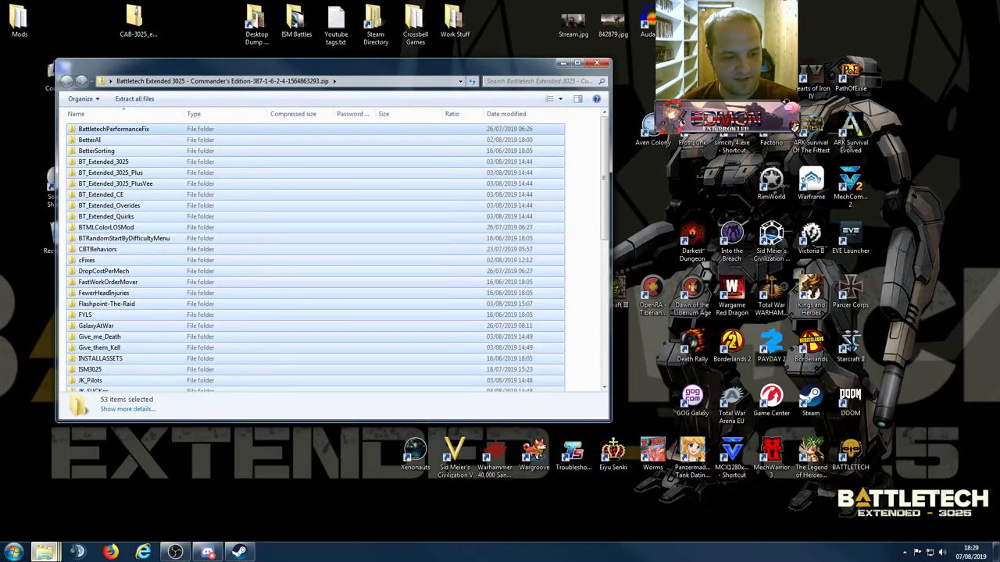
Bring the Mods folder window forward from the taskbar previews and place it to the right
left_click(43, 553)
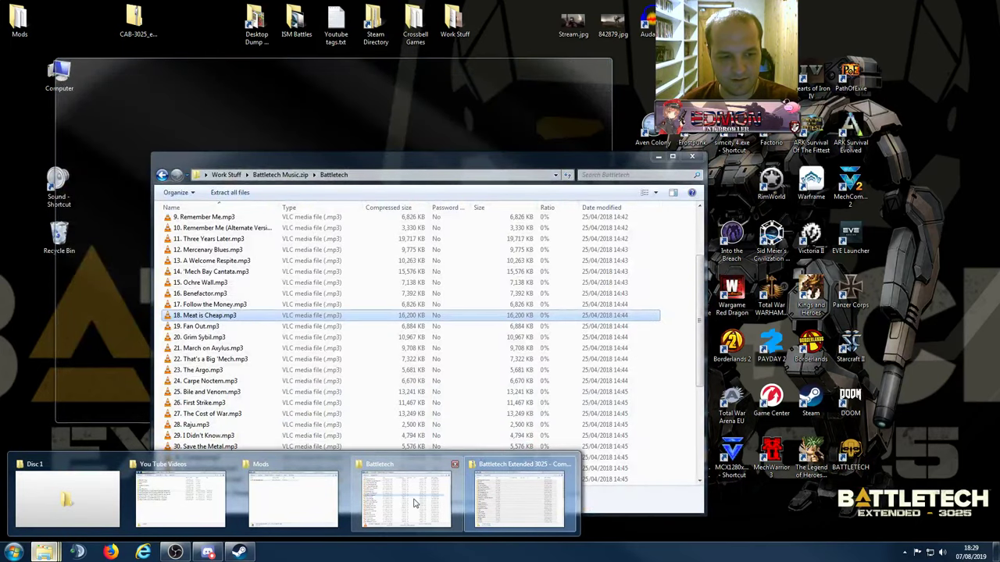
left_click(415, 504)
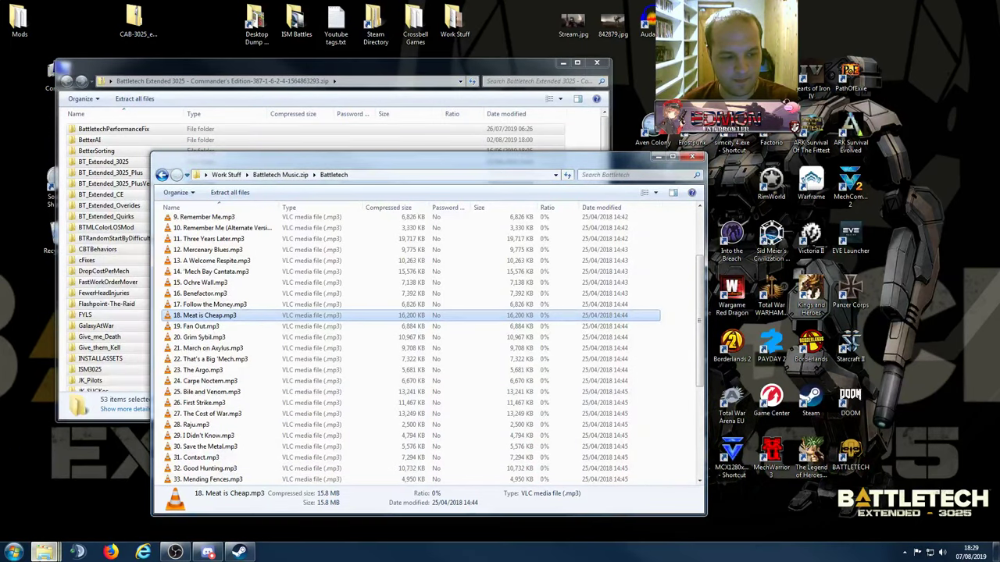
left_click(43, 553)
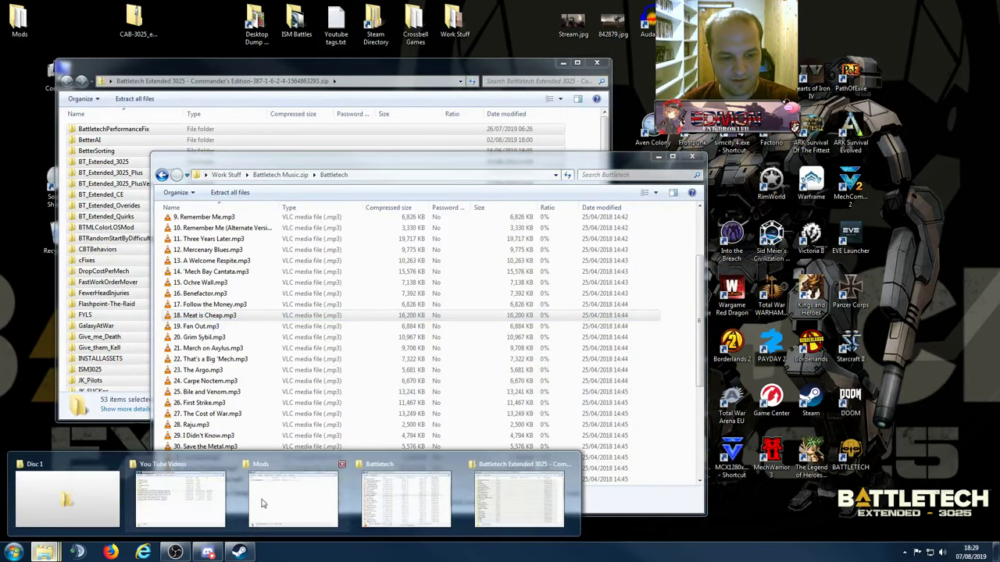
mouse_move(215, 500)
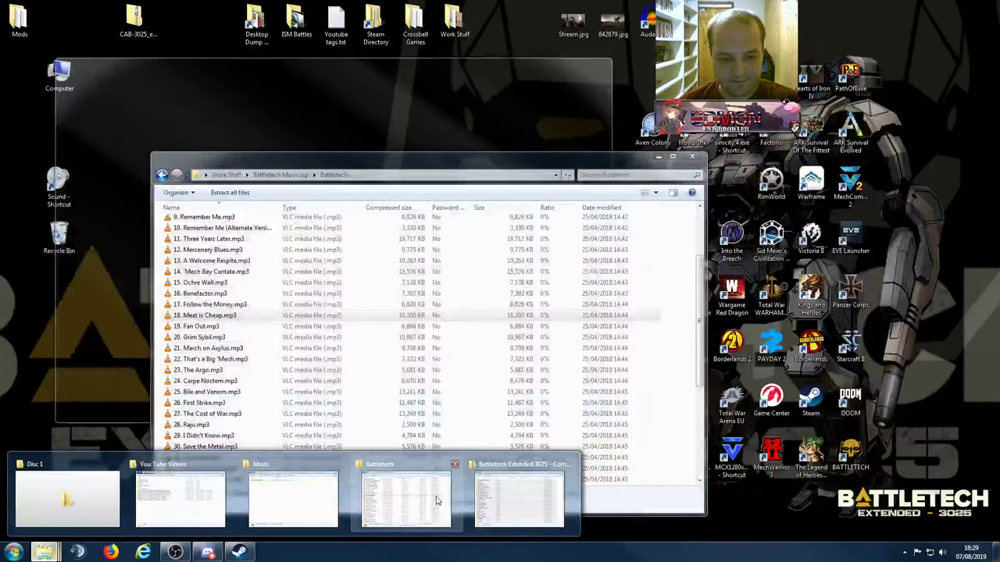
mouse_move(548, 501)
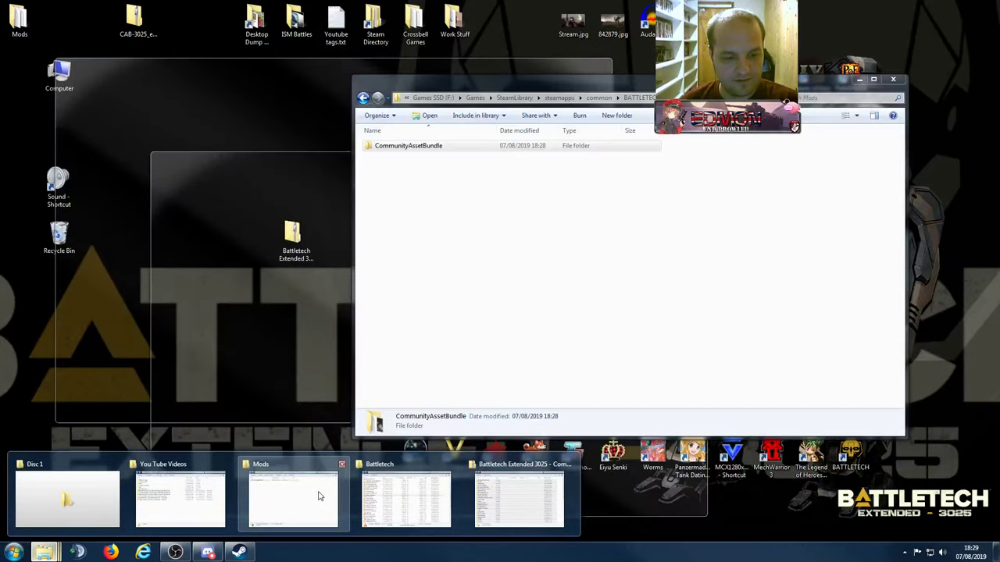
left_click(315, 495)
left_click_drag(492, 81, 581, 92)
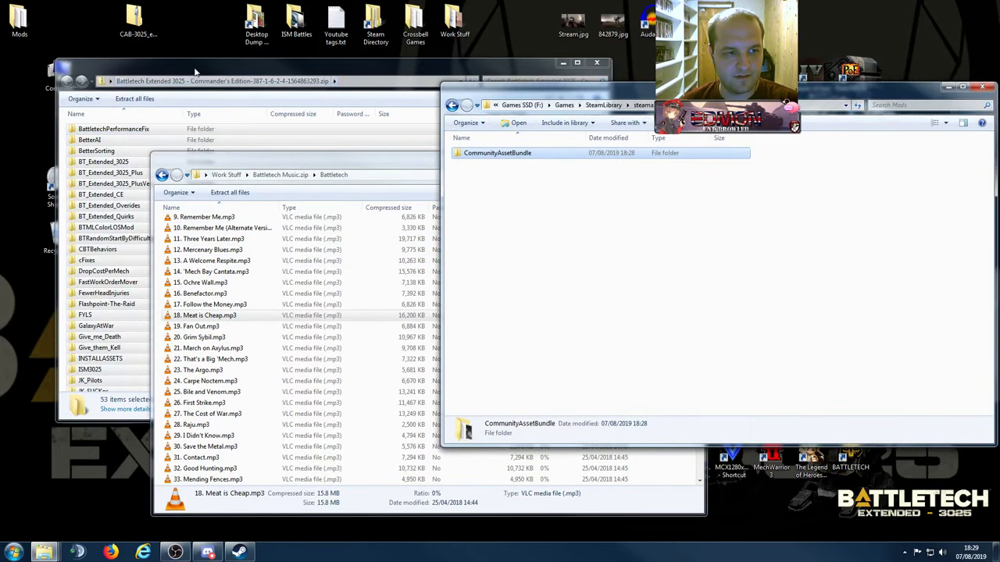
Drag the 53 selected mod folders into Mods, copying 7,942 items (36.2 MB)
left_click(177, 133)
left_click_drag(269, 224, 691, 242)
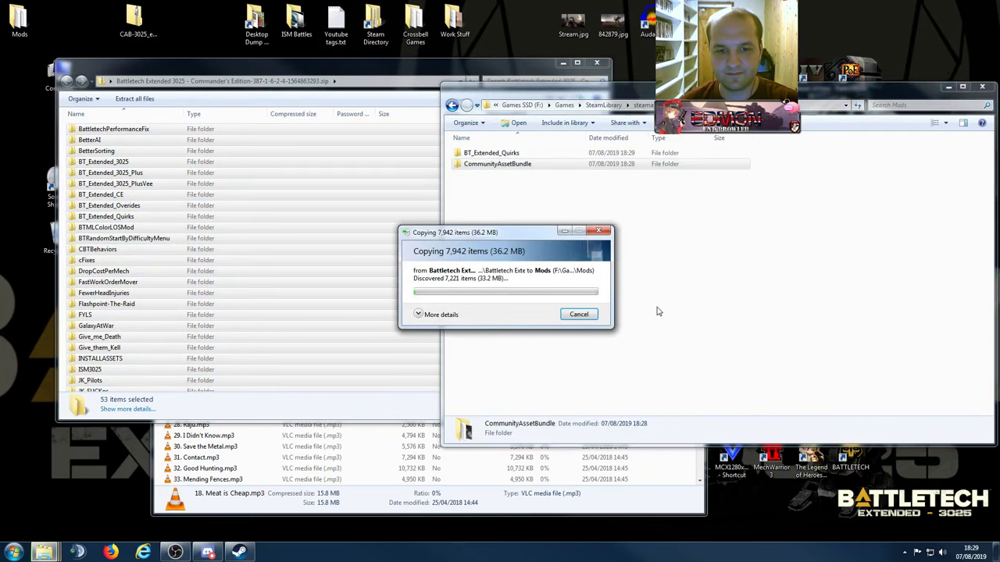
left_click(679, 472)
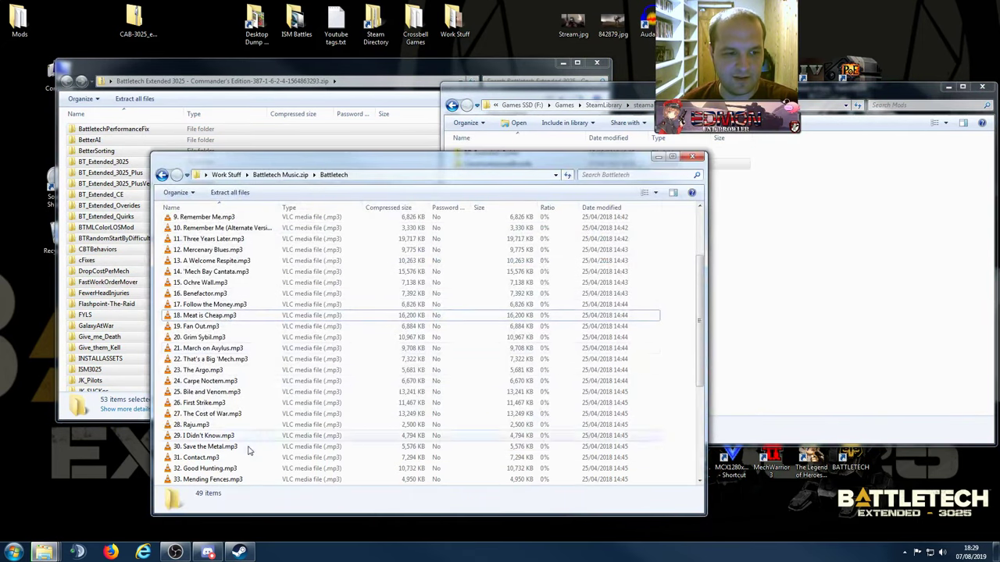
Close the Battletech Music.zip window and let the mod folders finish copying into Mods
left_click(691, 157)
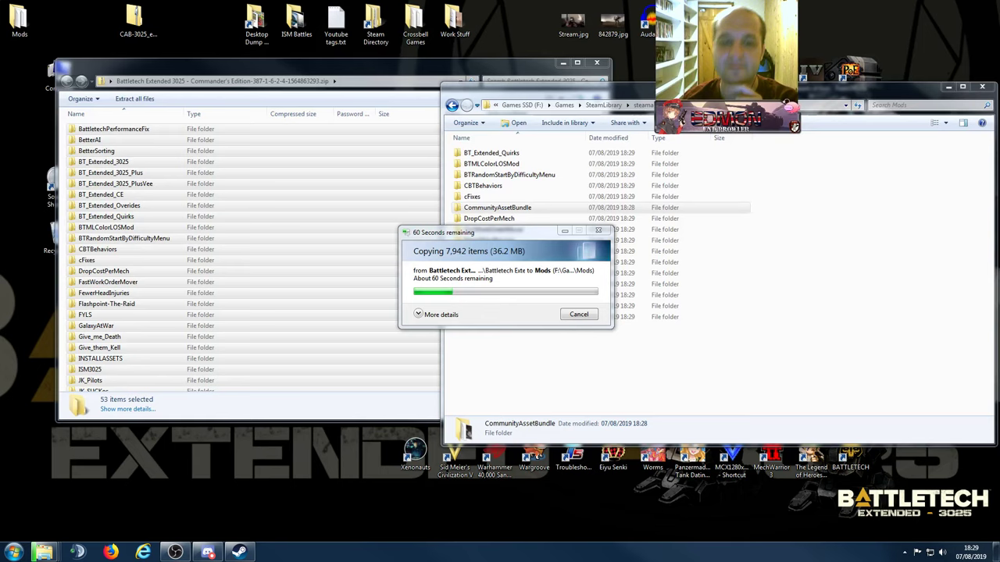
left_click_drag(468, 231, 517, 202)
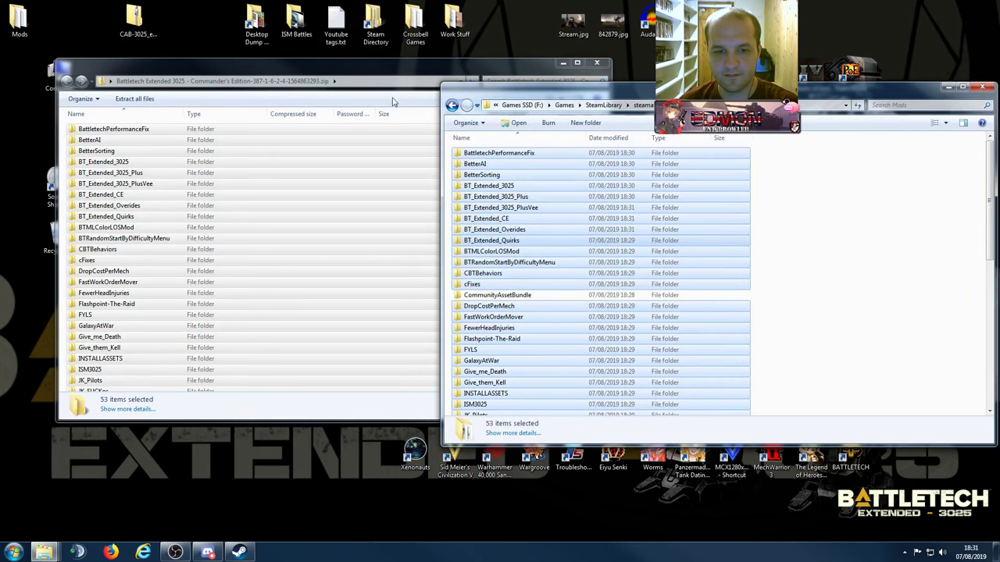
Close the mod zip window, shift the Mods window left and scroll through its 54 folders
left_click(393, 102)
left_click(596, 63)
left_click_drag(645, 97, 406, 100)
left_click(589, 255)
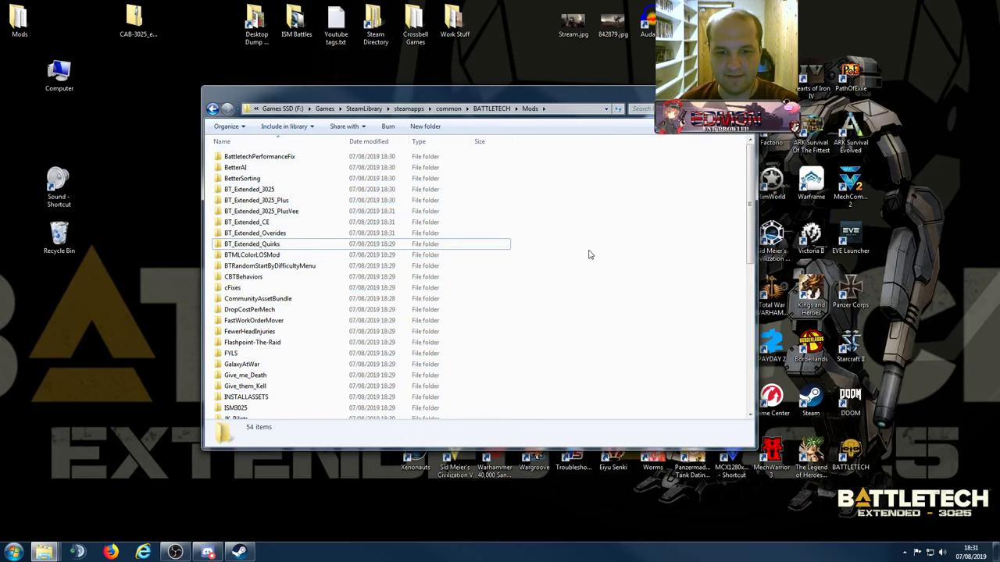
scroll(589, 255, "down", 10)
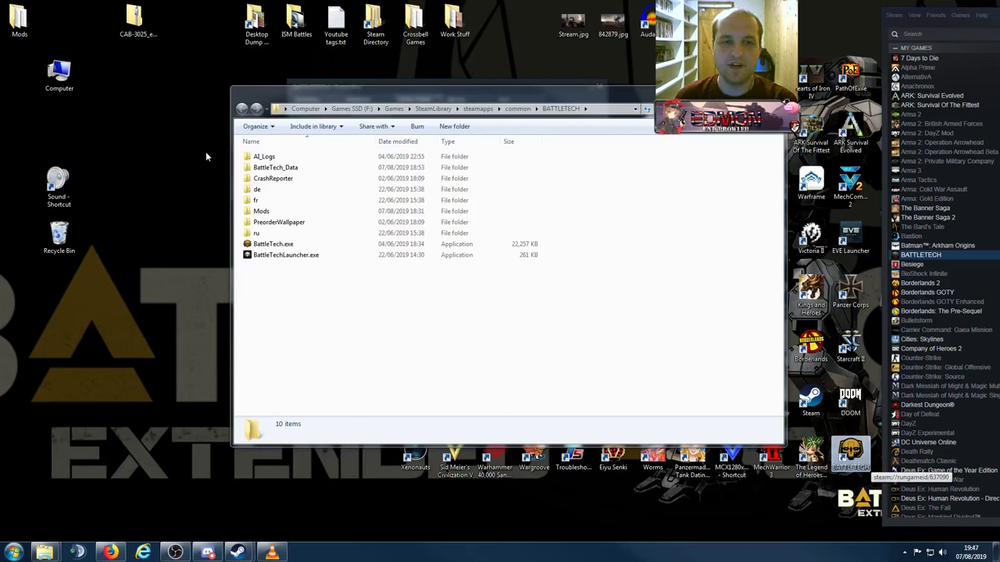
Run ModTekInjector.exe from Mods > ModTek as administrator, then close the folder window
double_click(265, 211)
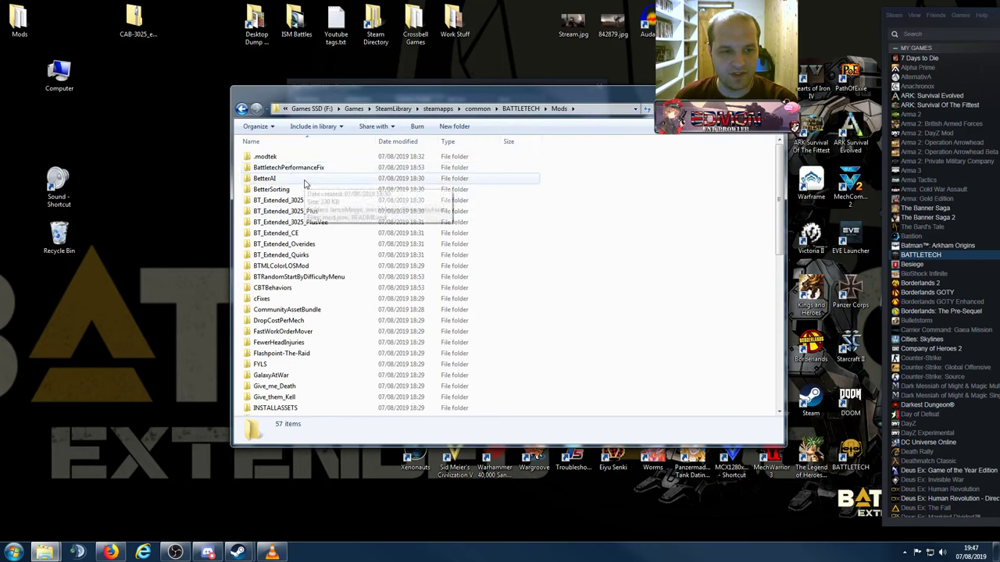
scroll(291, 299, "down", 7)
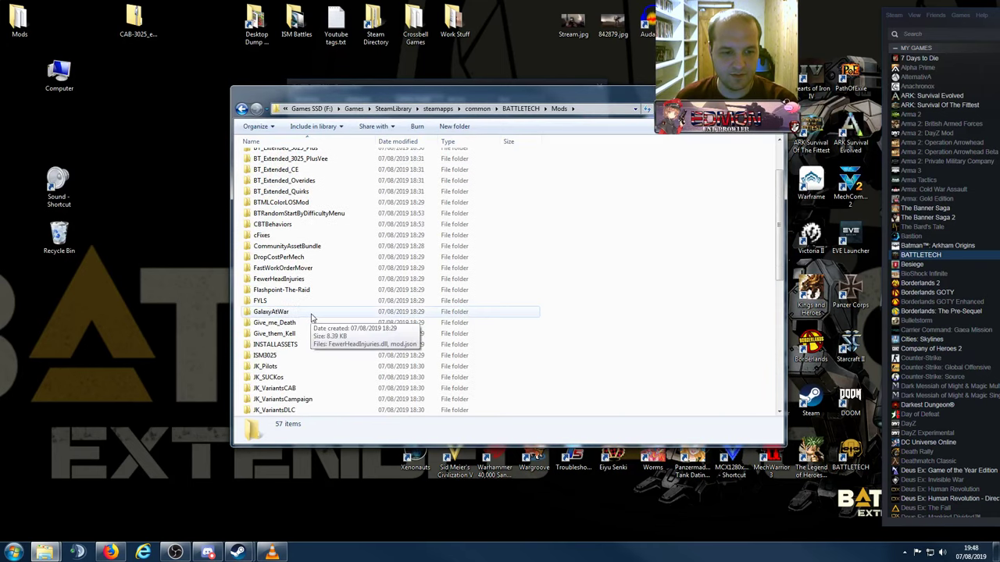
double_click(284, 321)
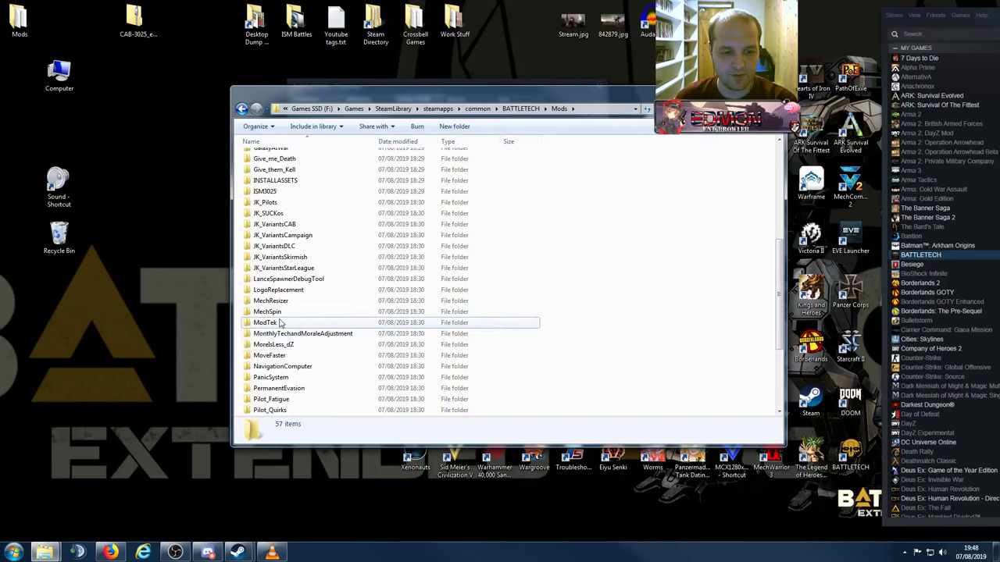
right_click(267, 200)
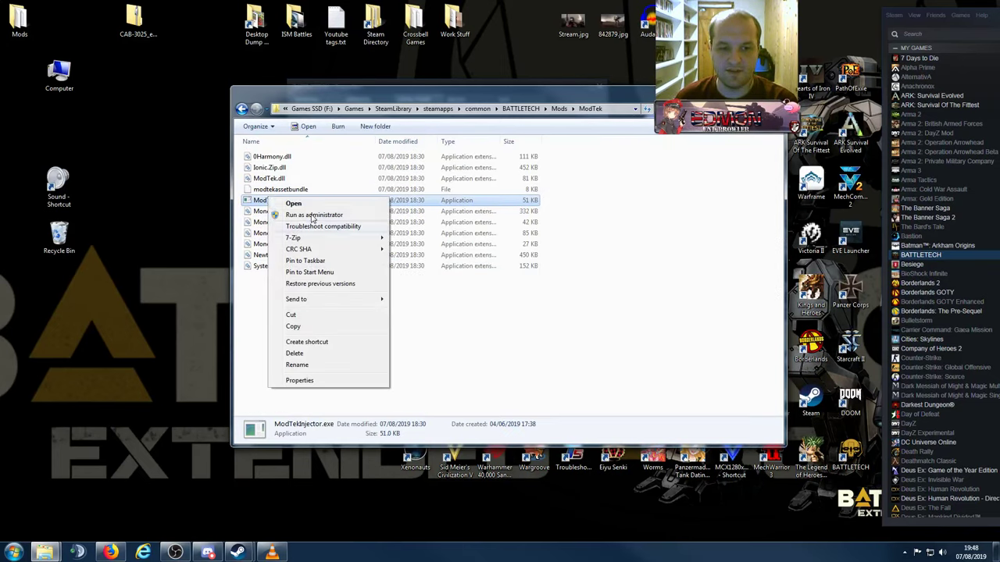
left_click(379, 279)
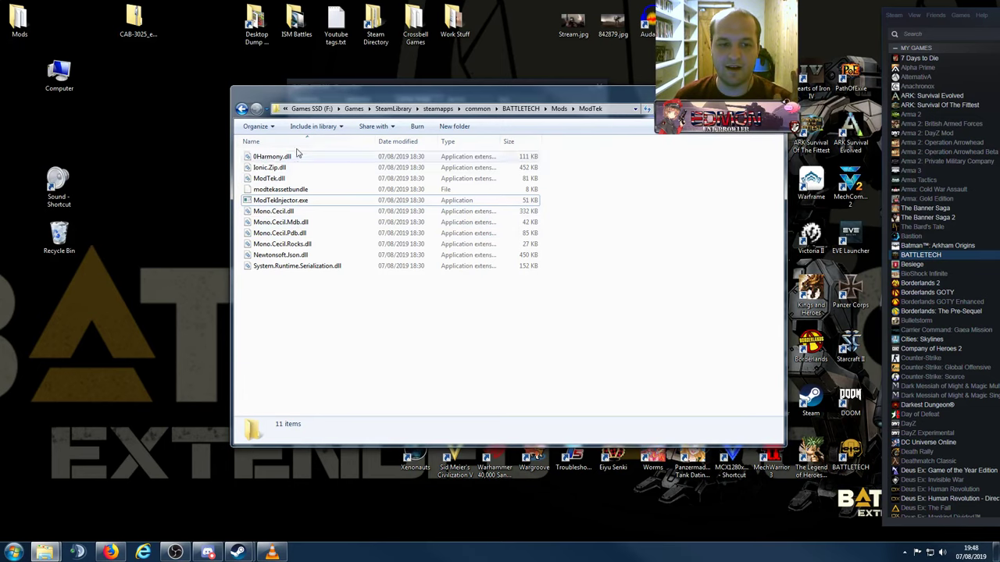
key("alt+F4")
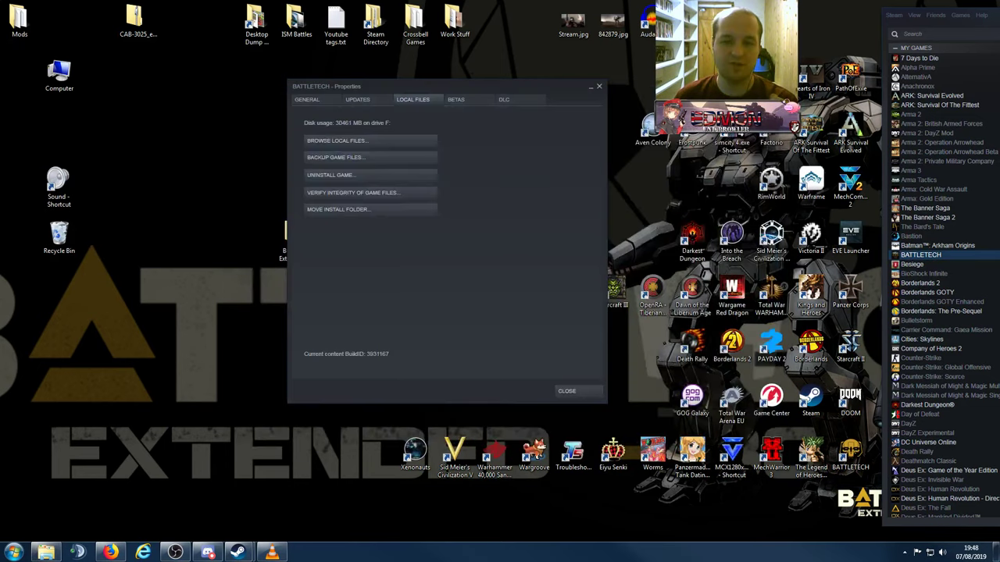
Check BATTLETECH's installed DLC in Properties, then launch the game from the Steam library
left_click(599, 87)
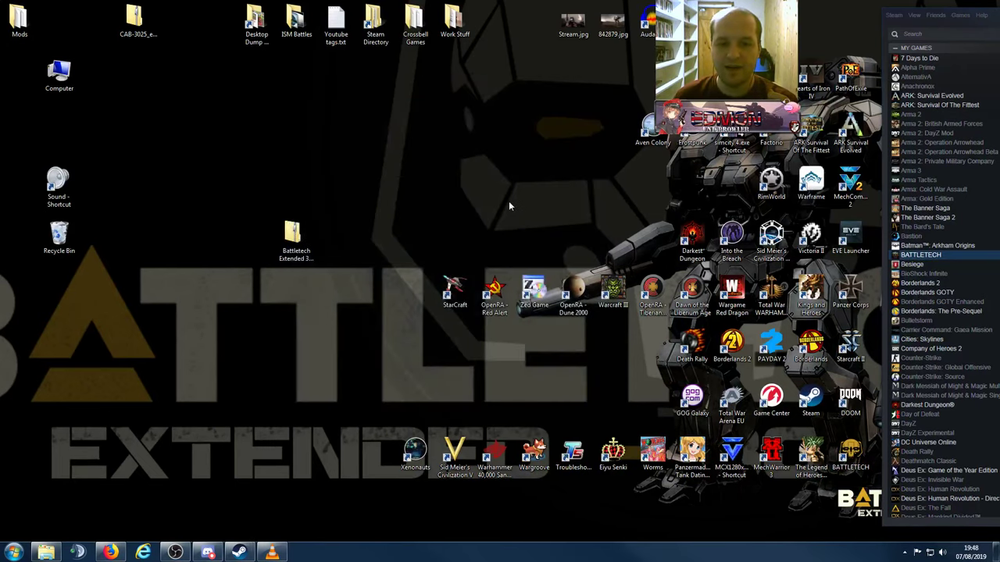
right_click(896, 258)
left_click(844, 413)
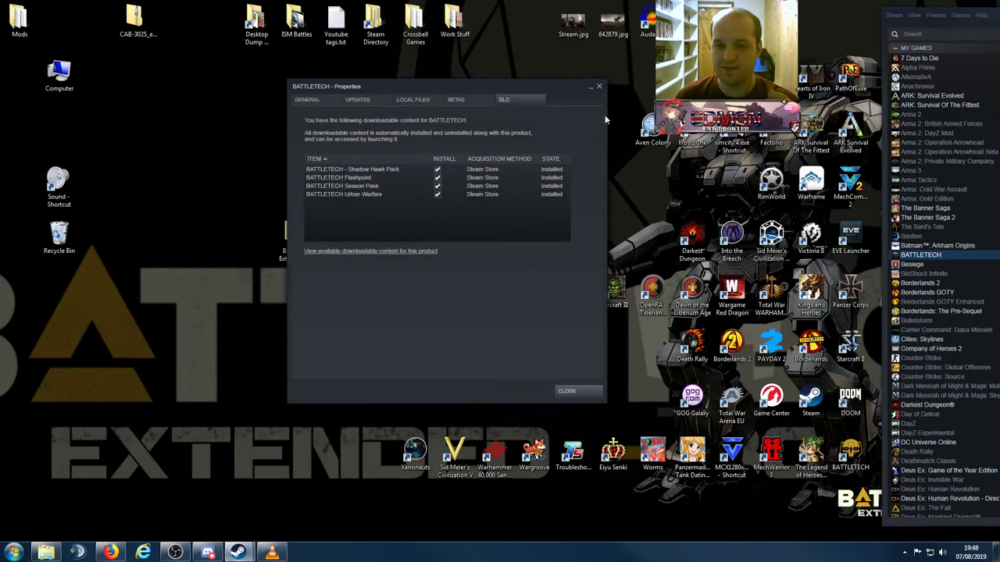
left_click(599, 86)
right_click(916, 257)
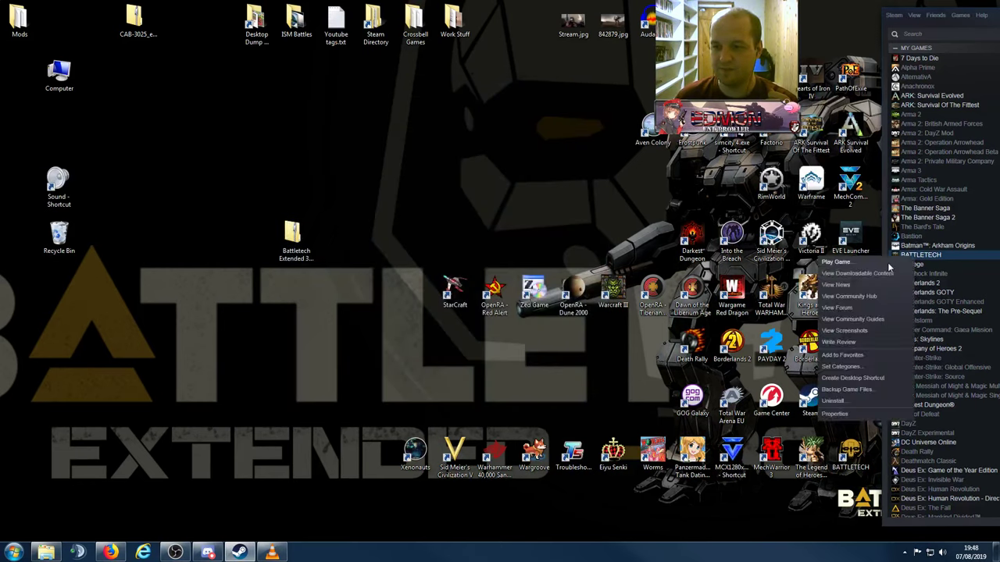
left_click(875, 262)
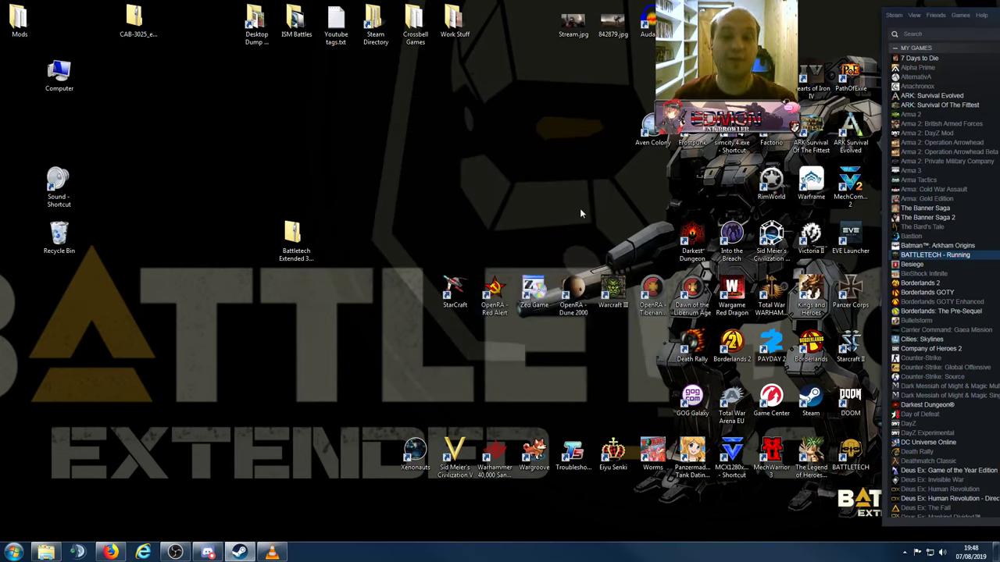